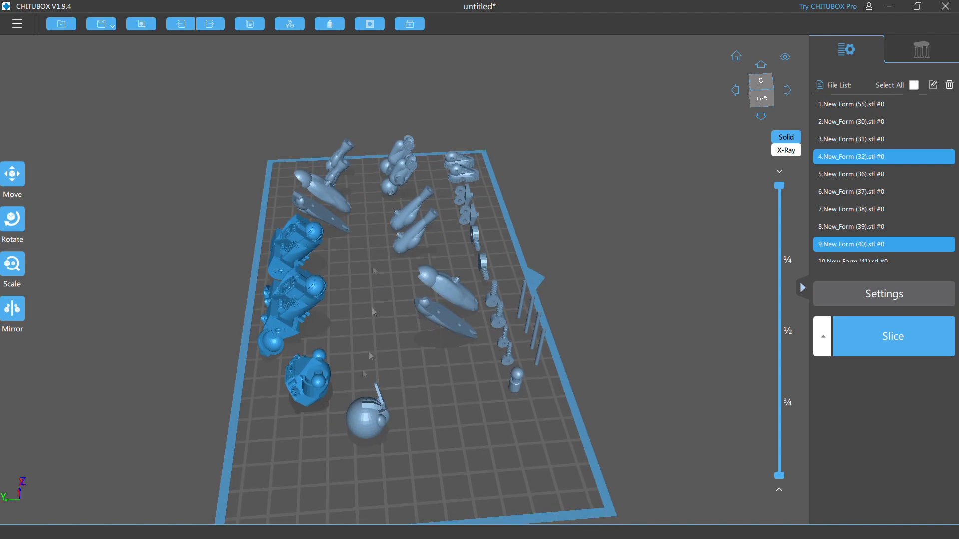
- Rotate the four small ribbed pegs with disc ends near the plate's edge to 90° around the X axis
drag(345, 383, 484, 433)
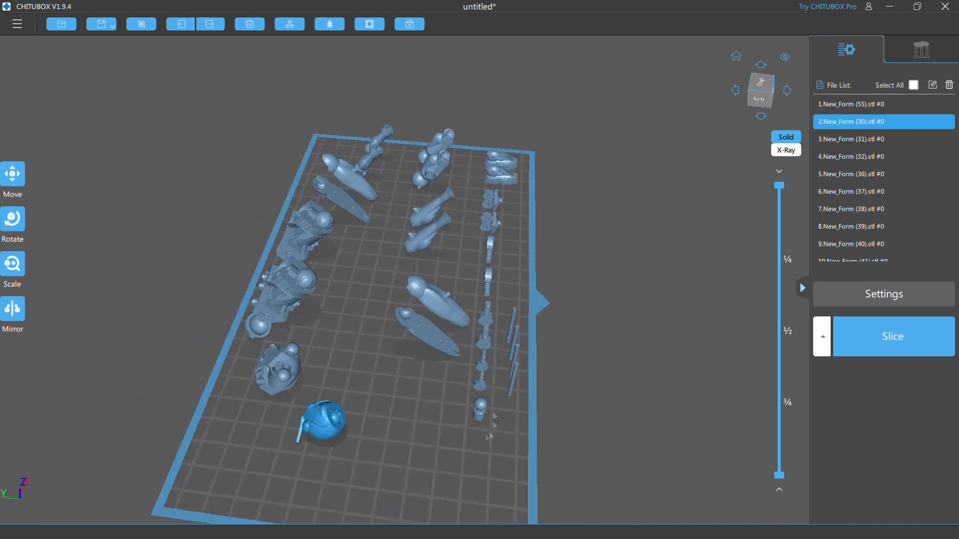
click(484, 374)
ctrl+click(484, 339)
key(r)
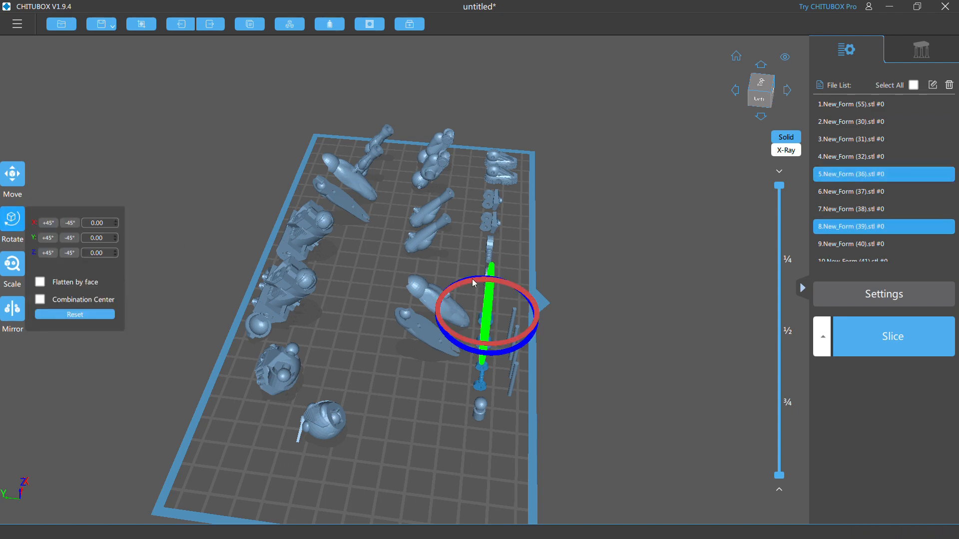
drag(500, 292, 366, 262)
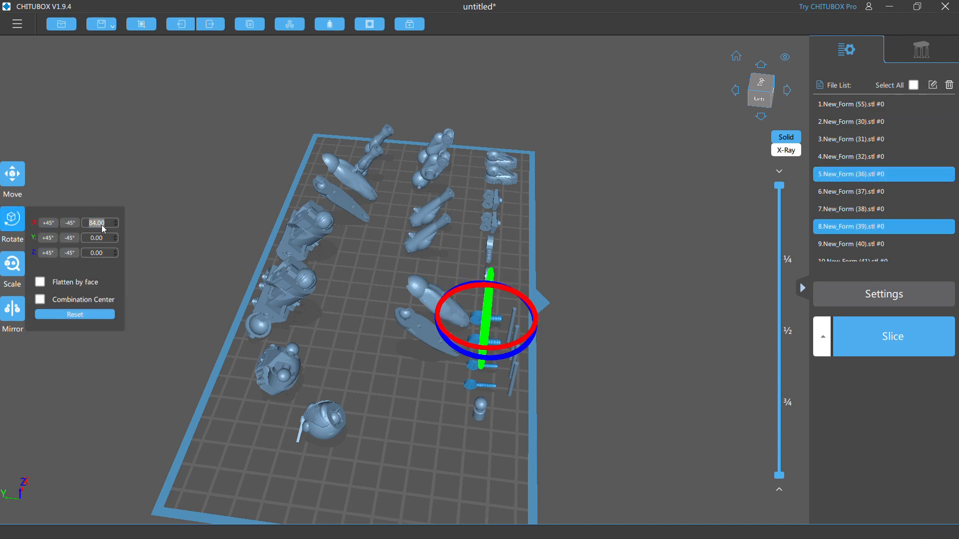
key(Return)
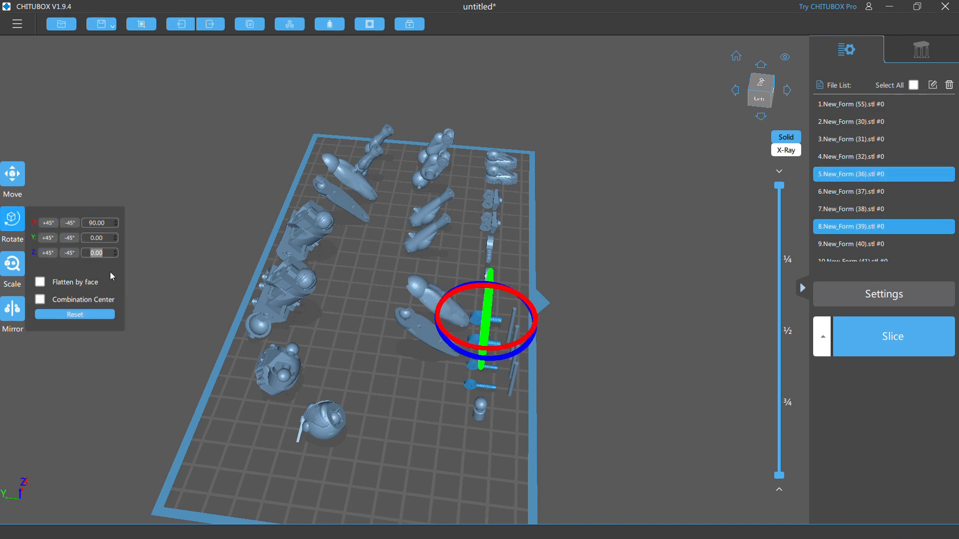
key(r)
- Spread the four rotated pegs, thin rods and small round knob into two spaced rows along the plate's front edge
drag(518, 469, 406, 457)
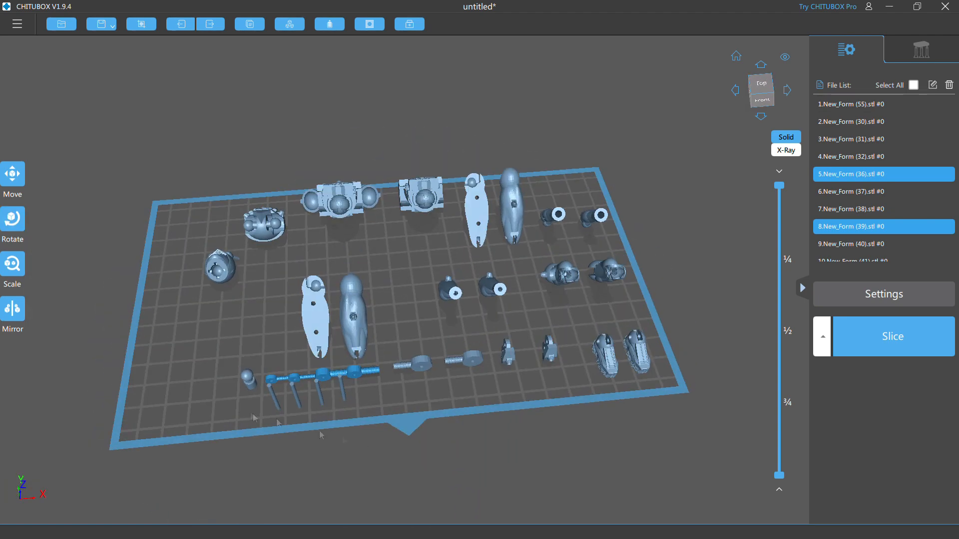
key(m)
click(235, 384)
mouse_move(237, 388)
mouse_down()
mouse_move(309, 370)
mouse_move(241, 386)
mouse_up()
mouse_move(262, 348)
mouse_down()
mouse_move(232, 349)
mouse_move(247, 350)
mouse_up()
click(518, 382)
mouse_move(517, 382)
right_down()
mouse_move(493, 382)
mouse_move(513, 399)
right_up()
- Select all models and automatically add light supports to all of them
click(914, 85)
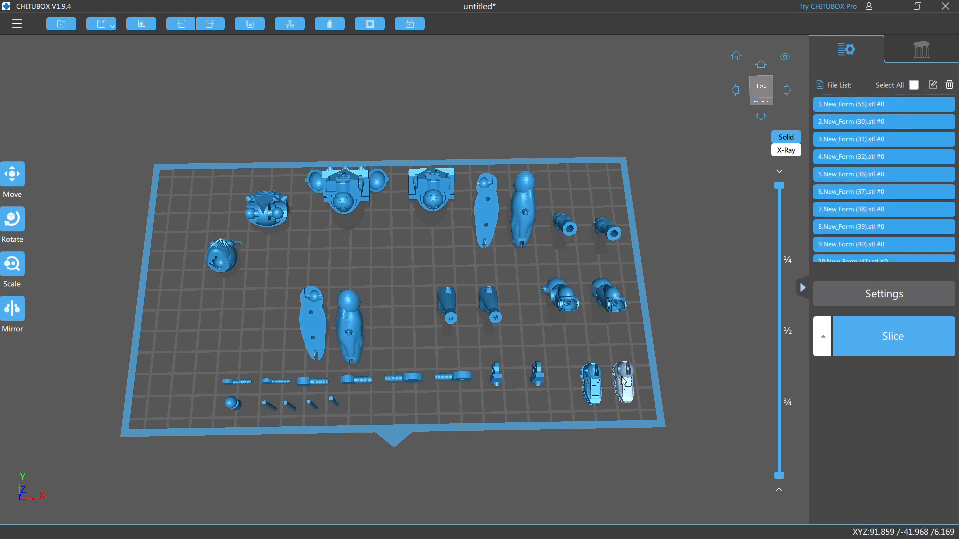
click(919, 50)
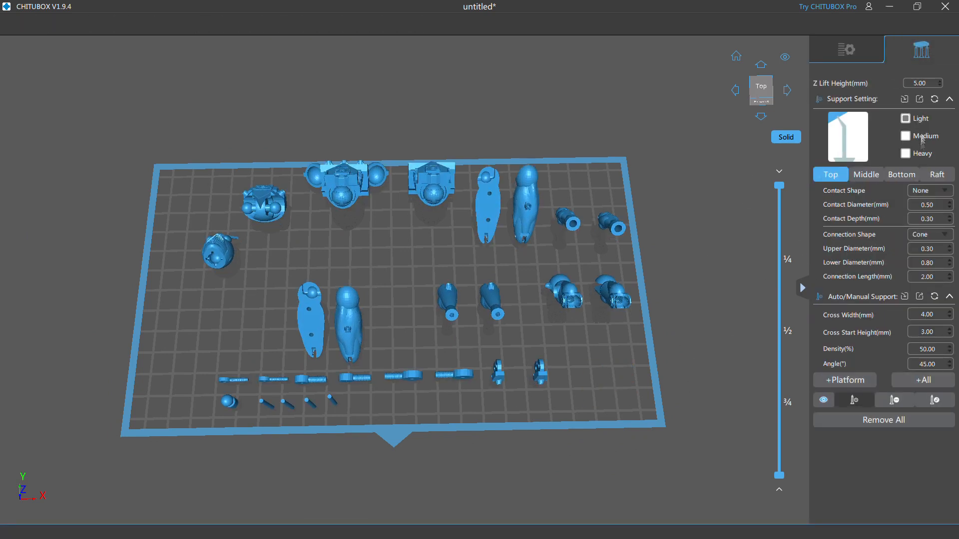
click(928, 381)
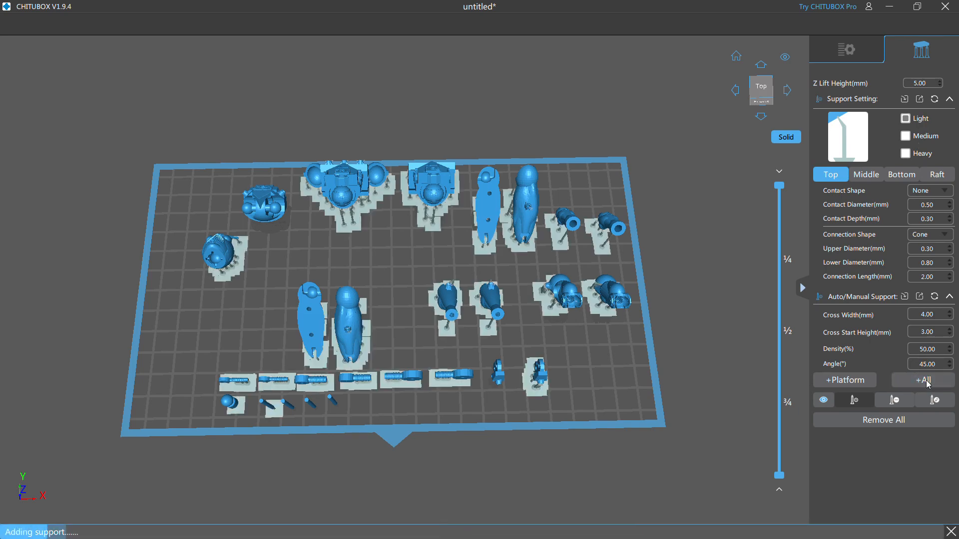
- Change the support type to Medium and manually add supports beneath the two small hinged clips
drag(386, 210, 362, 276)
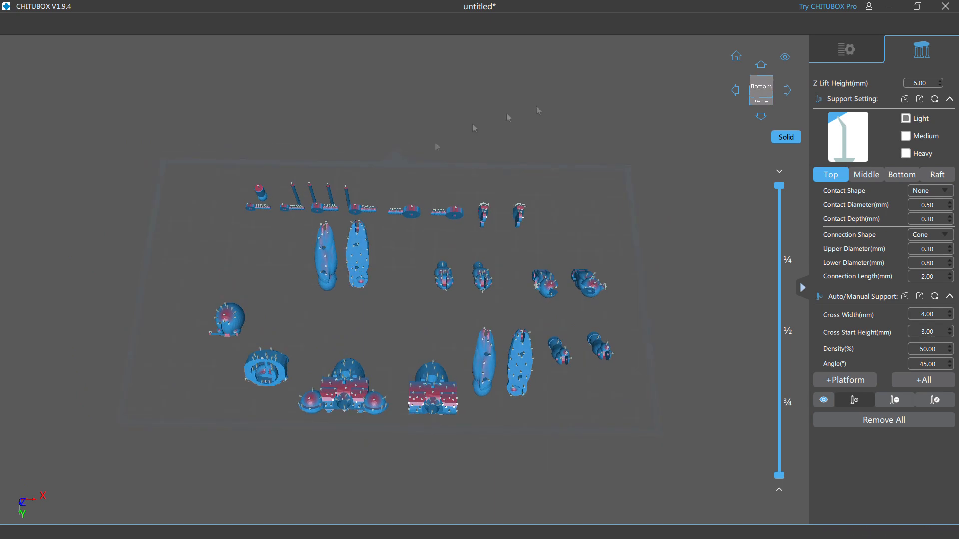
scroll(261, 187, up, 3)
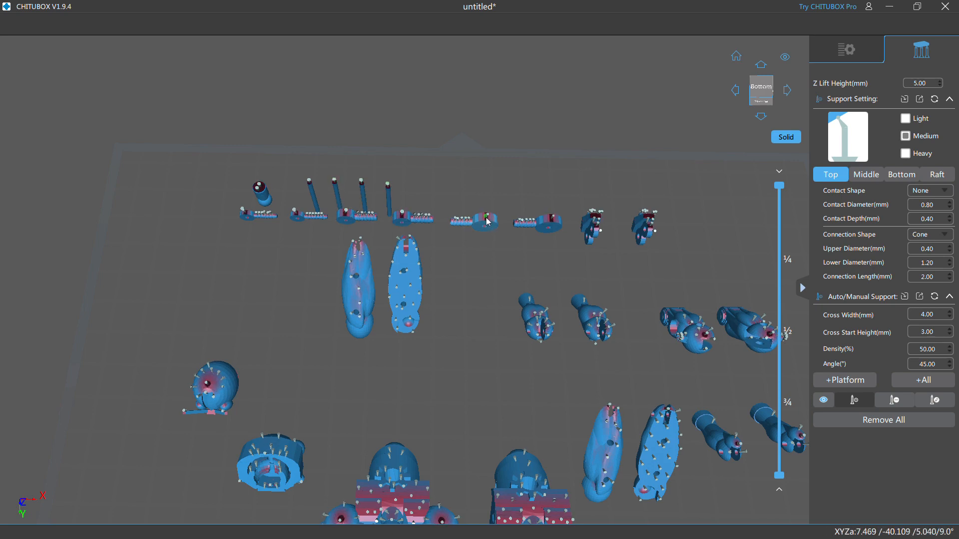
scroll(622, 249, up, 5)
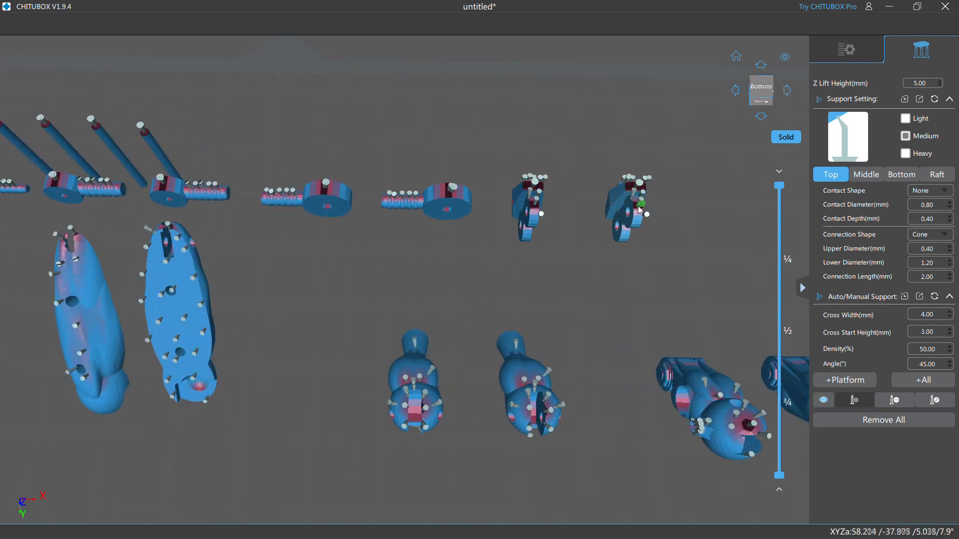
scroll(442, 274, down, 3)
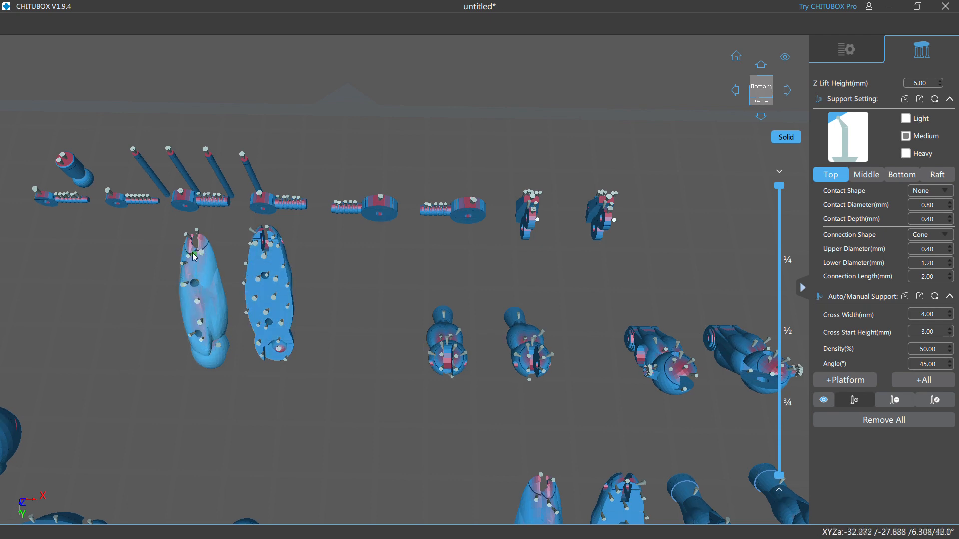
- Add medium supports inside the slotted ends of the two long shell pieces beside the row of pegs
scroll(200, 243, up, 5)
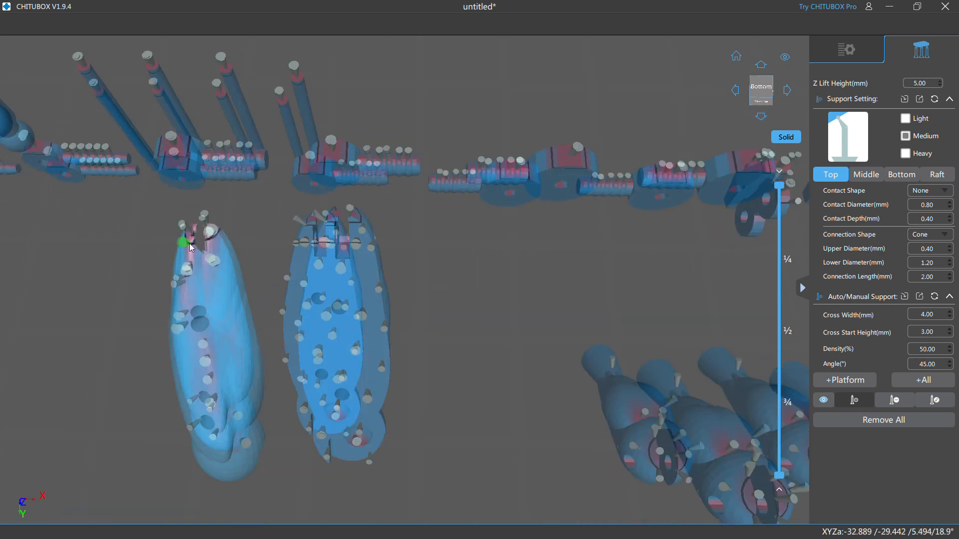
scroll(191, 250, down, 5)
scroll(340, 251, up, 5)
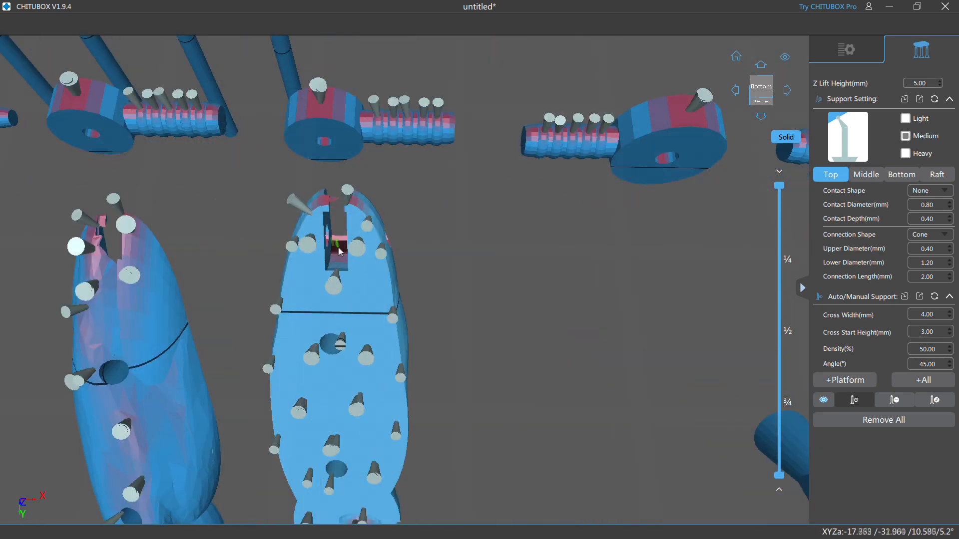
scroll(449, 272, down, 5)
middle_drag(520, 317, 424, 284)
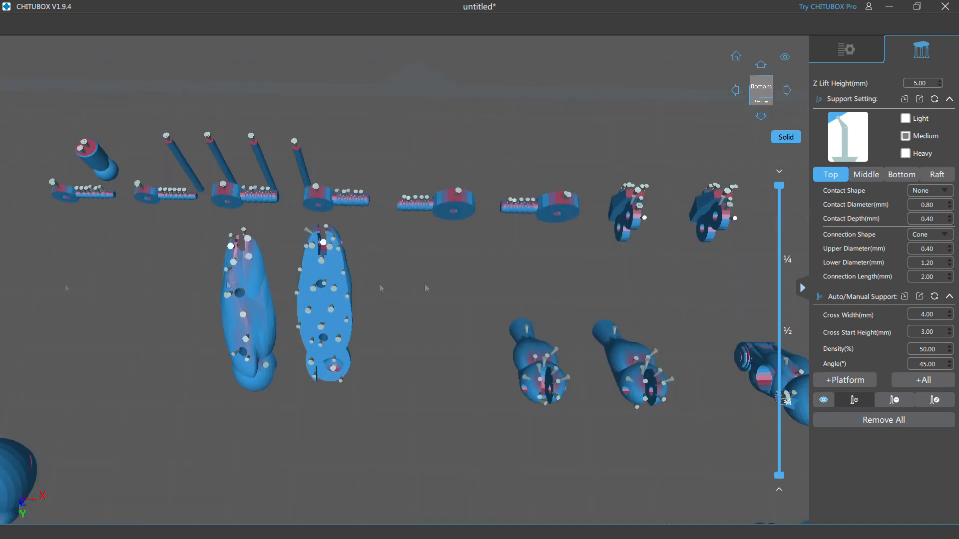
- Add medium supports around the slotted ball joints and red overhangs of the two limbs in the middle of the plate
scroll(479, 307, down, 2)
middle_drag(555, 278, 411, 272)
scroll(364, 298, up, 5)
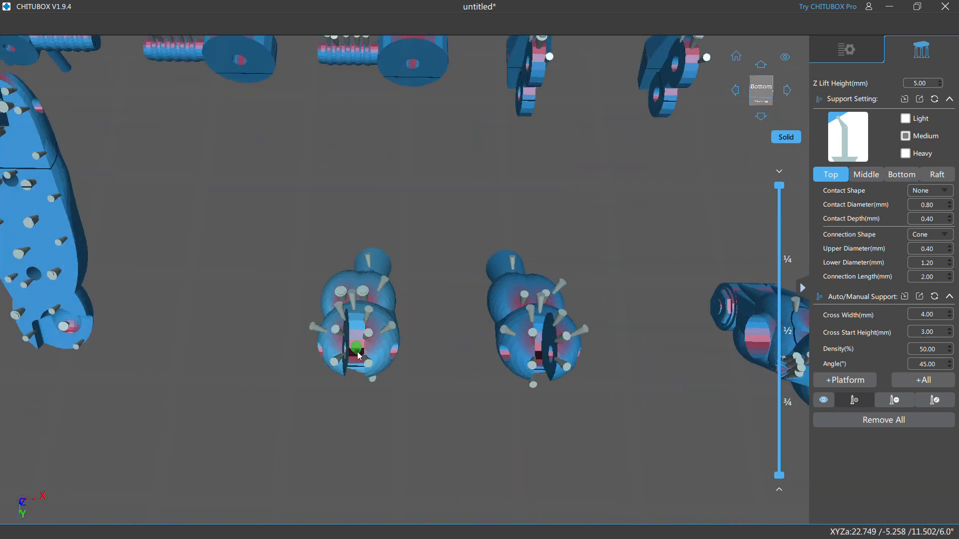
click(325, 346)
click(382, 346)
click(522, 346)
click(574, 345)
click(524, 299)
click(544, 296)
- Add further medium supports inside the second middle limb's joint slot and near the first limb's neck
right_drag(469, 349, 431, 345)
middle_drag(431, 344, 392, 344)
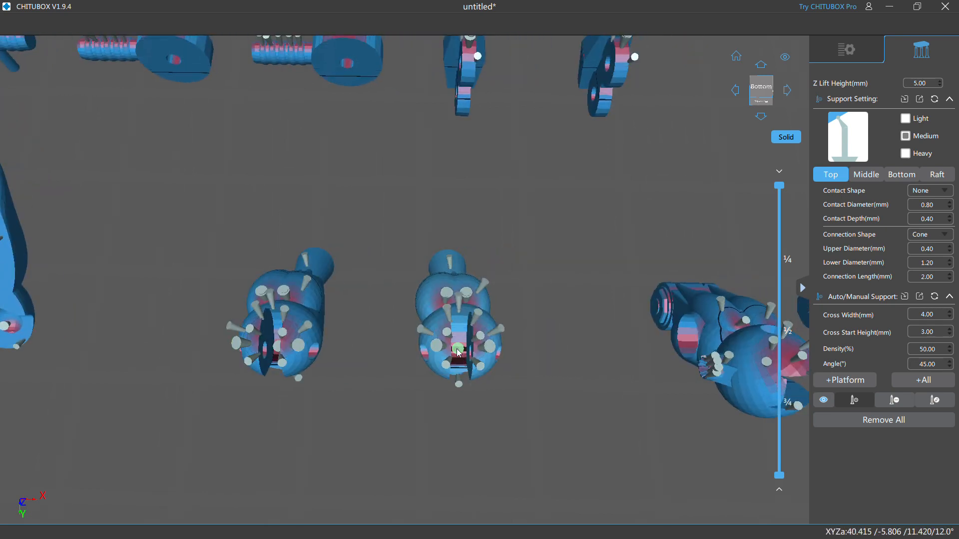
click(458, 348)
middle_drag(535, 295, 535, 267)
right_drag(535, 273, 477, 245)
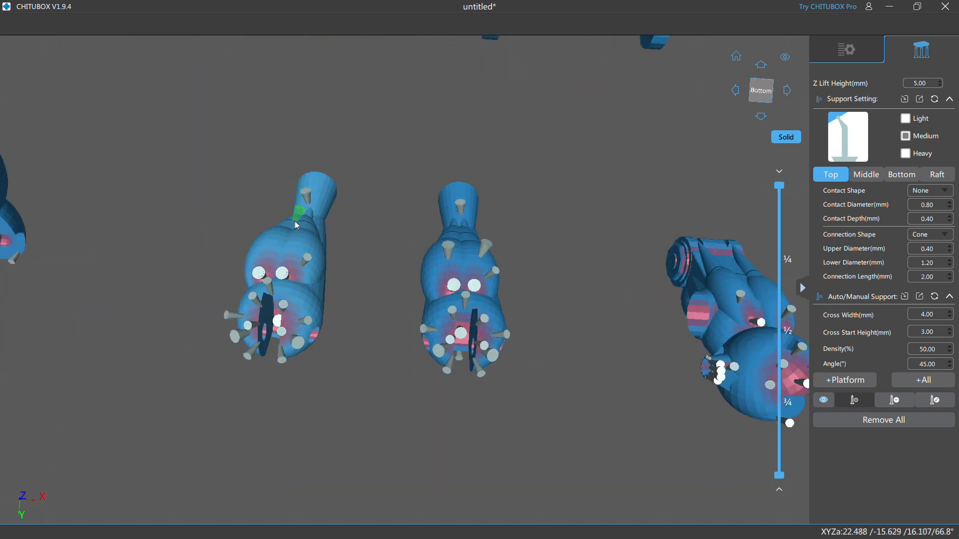
click(302, 243)
- Add medium supports beneath the rounded lobes and hinge end of the first large limb with a domed joint
scroll(450, 272, down, 5)
middle_drag(499, 282, 360, 261)
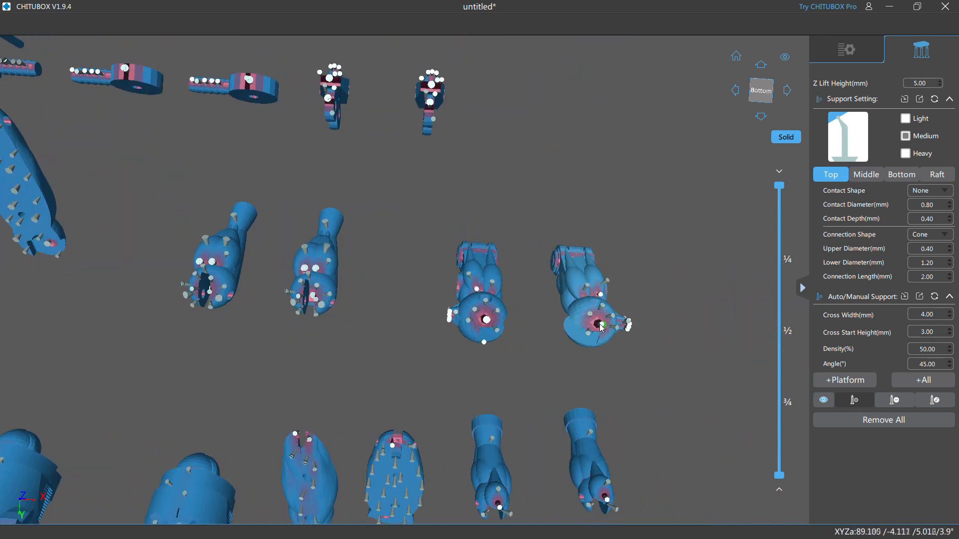
scroll(480, 295, up, 5)
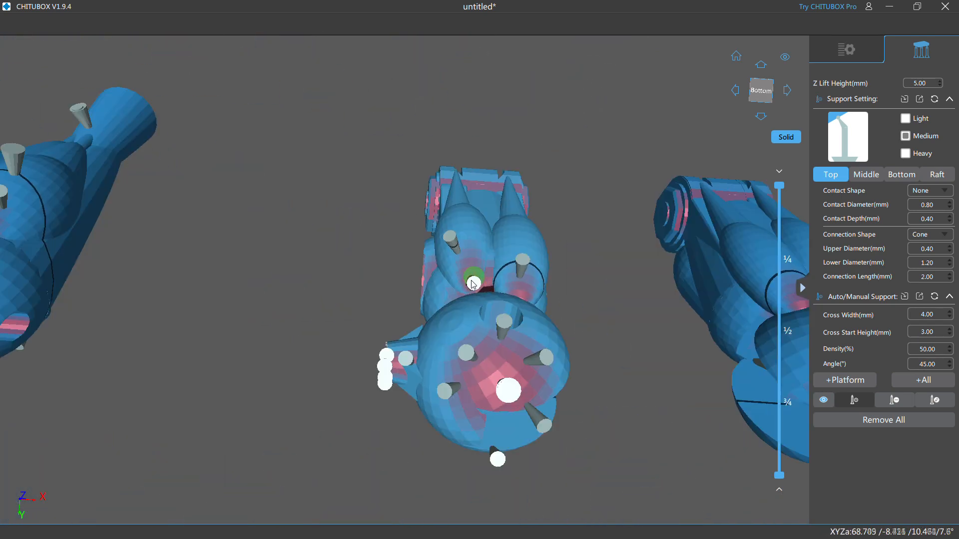
click(470, 270)
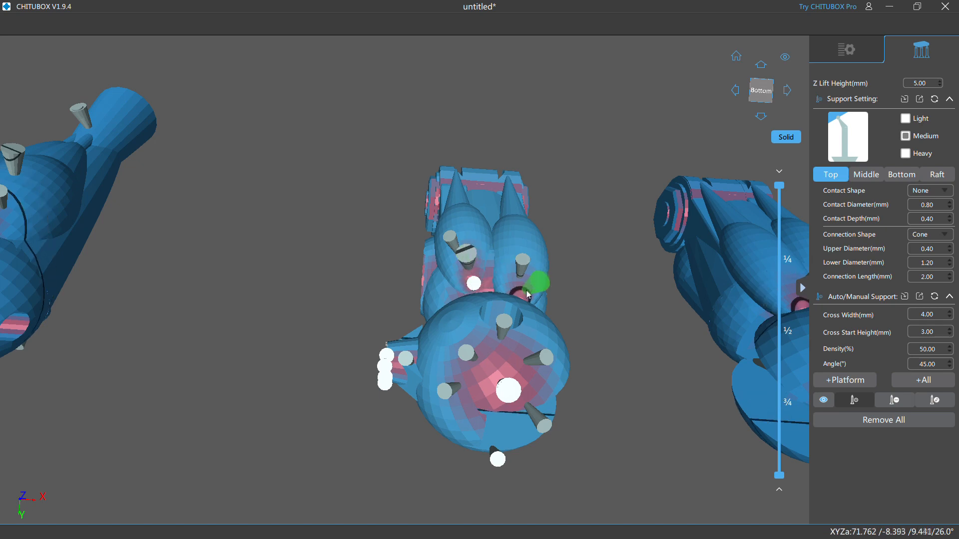
click(525, 291)
right_drag(572, 307, 549, 100)
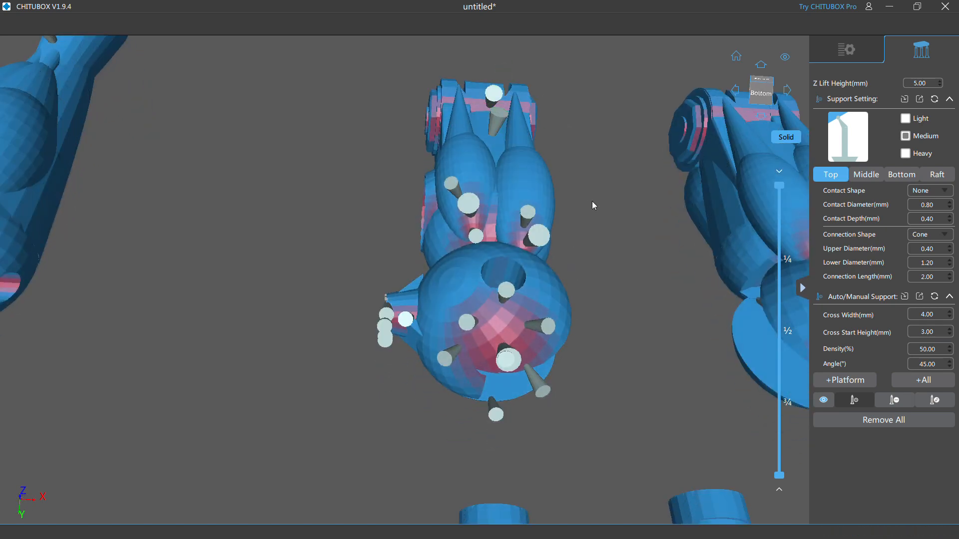
- Add matching medium supports to the hinge end and rounded lobes of the second large domed limb
scroll(593, 203, down, 4)
scroll(562, 162, up, 2)
click(580, 160)
click(579, 245)
click(613, 229)
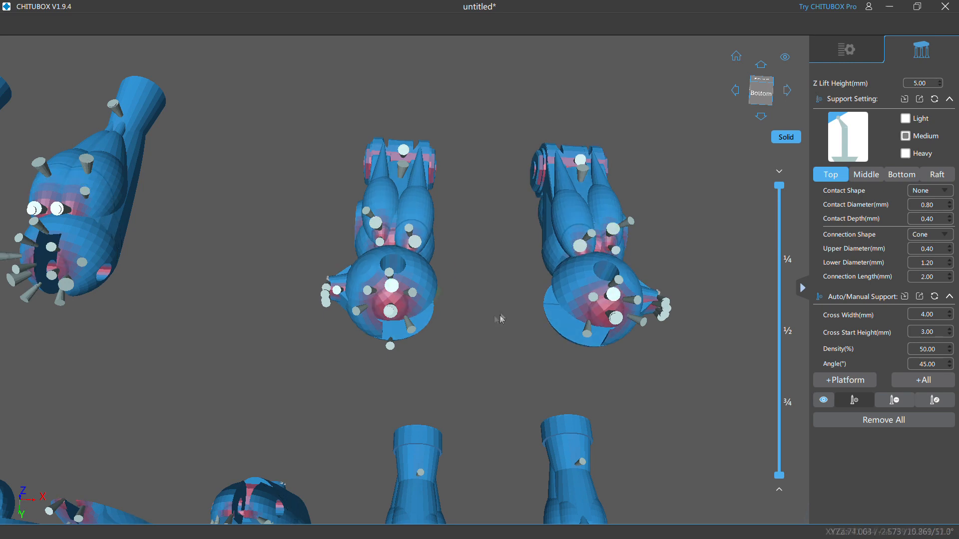
- Add medium supports to the slotted joints and shafts of the two narrow limbs near the plate's rear corner
scroll(505, 310, down, 3)
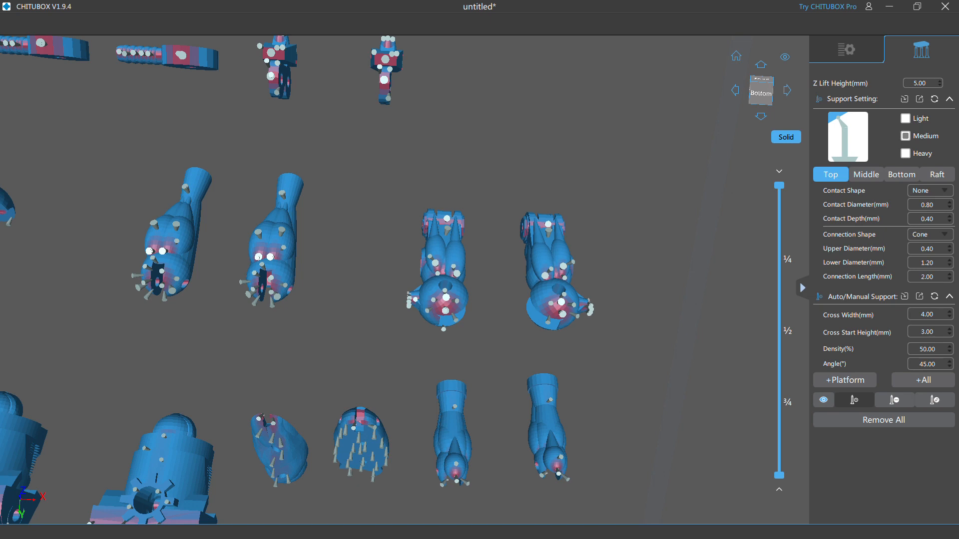
click(458, 478)
click(558, 470)
click(456, 411)
click(452, 385)
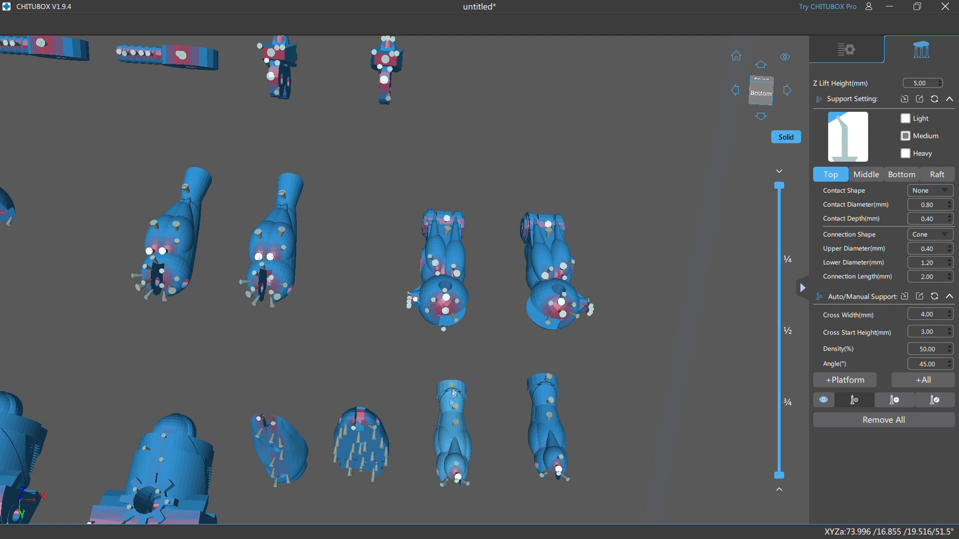
scroll(472, 424, up, 5)
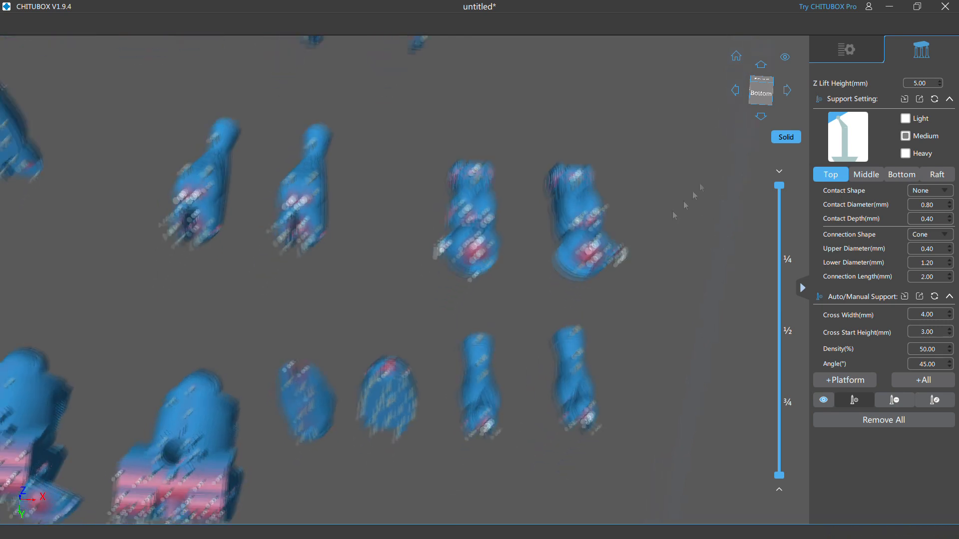
scroll(378, 238, down, 5)
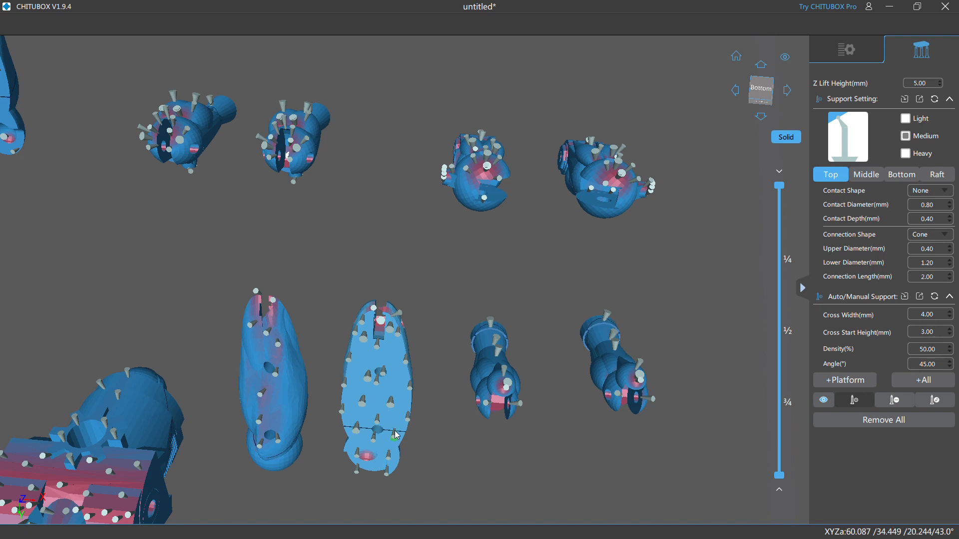
- Add medium supports in the rear flat shell's round recess and at both ends of the neighbouring rounded shell
click(366, 458)
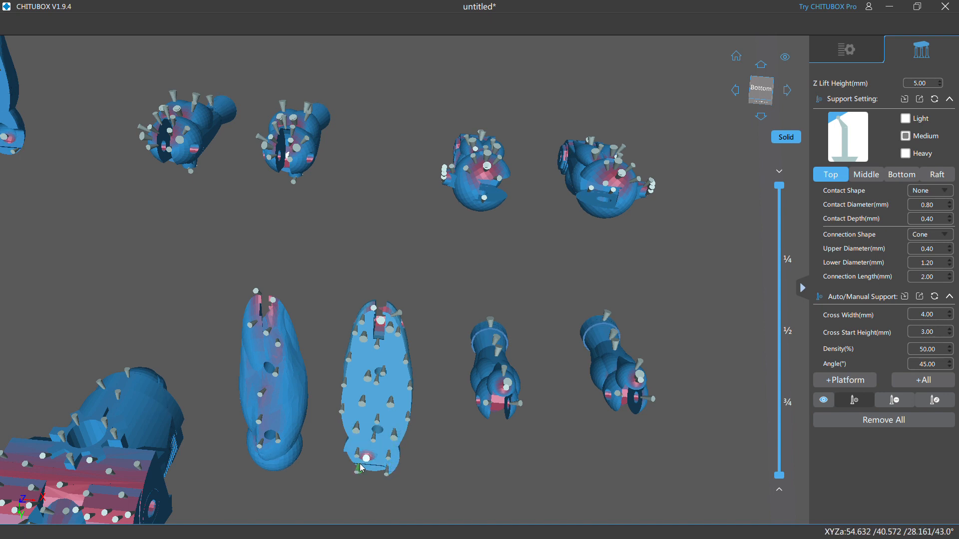
right_drag(415, 458, 454, 298)
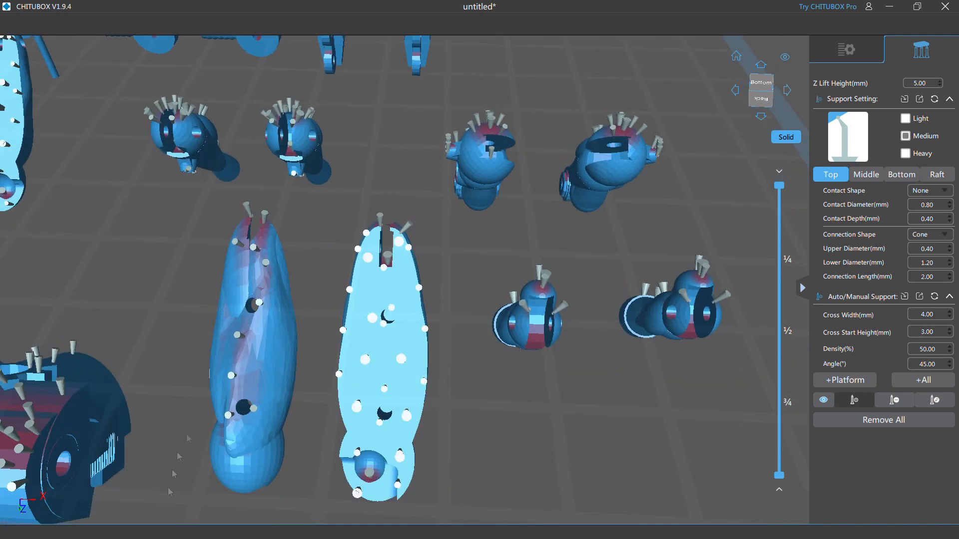
click(266, 468)
click(232, 445)
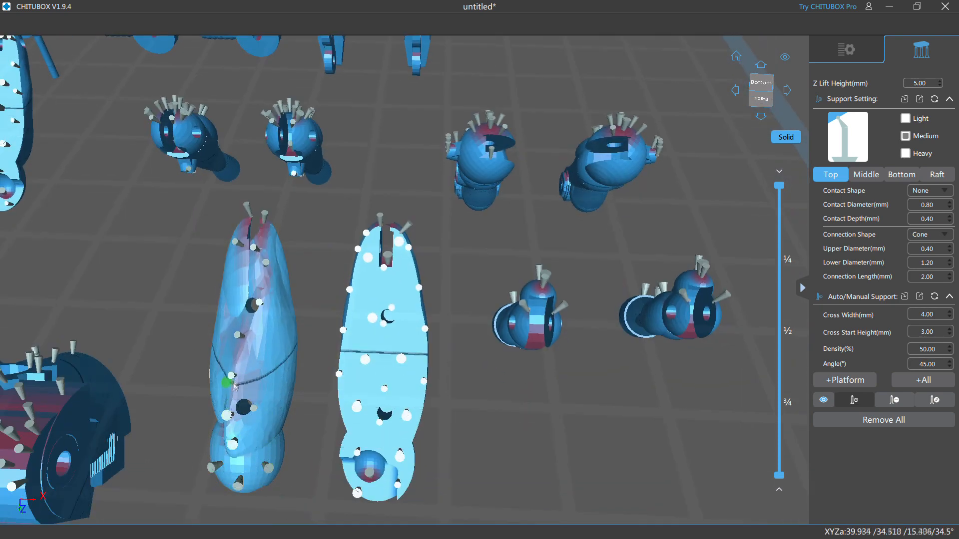
click(235, 225)
click(265, 227)
- Add medium supports across the red overhangs beneath the torso block without shoulder domes
scroll(300, 349, down, 3)
drag(307, 362, 271, 403)
scroll(339, 352, down, 3)
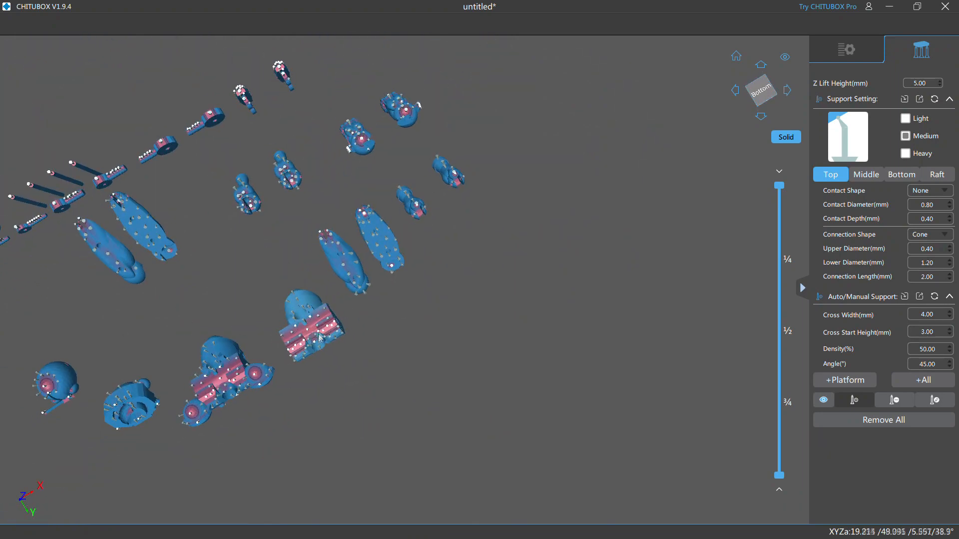
scroll(324, 312, up, 3)
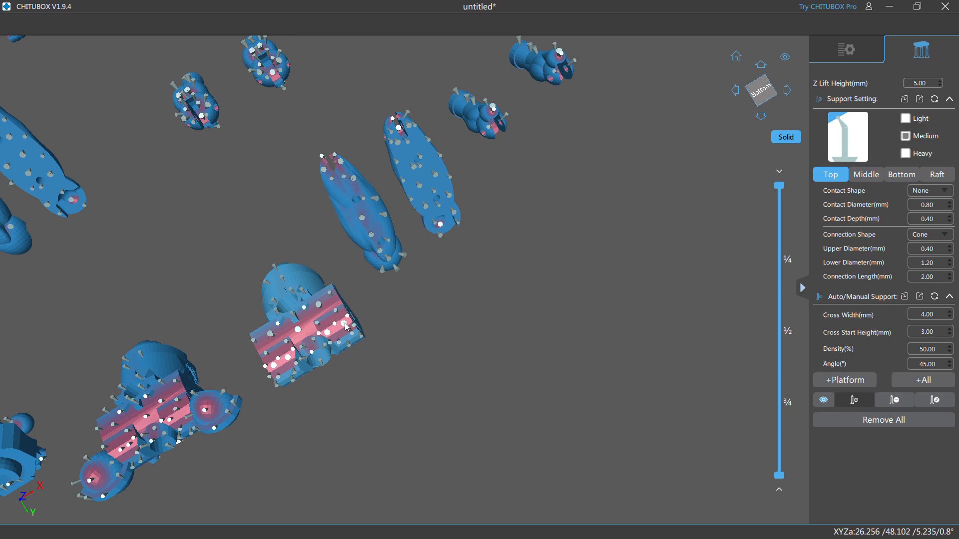
drag(328, 393, 578, 224)
middle_drag(611, 222, 694, 216)
middle_drag(238, 358, 480, 315)
- Add medium supports around the flat rim of the hollow head block beside the shouldered torso
right_drag(62, 262, 324, 214)
middle_drag(223, 263, 307, 264)
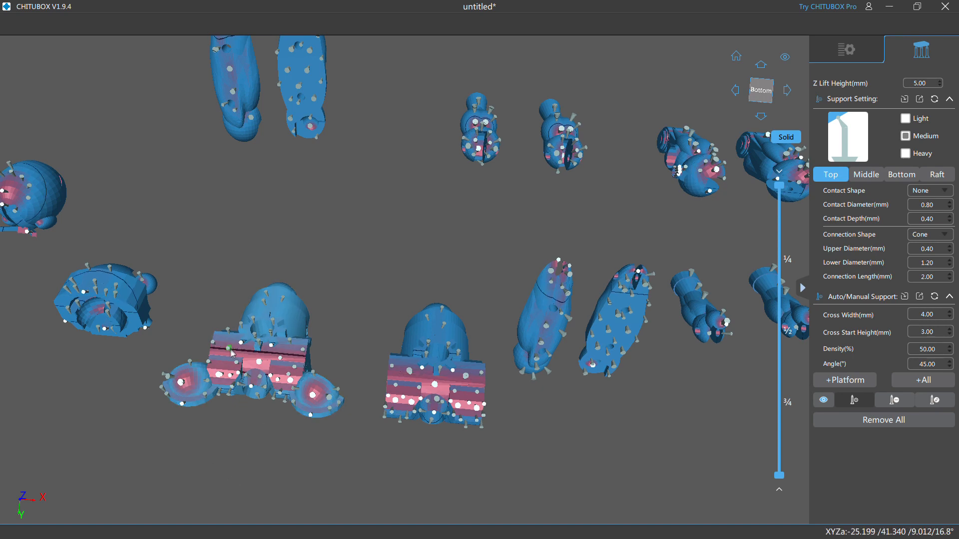
scroll(272, 352, up, 3)
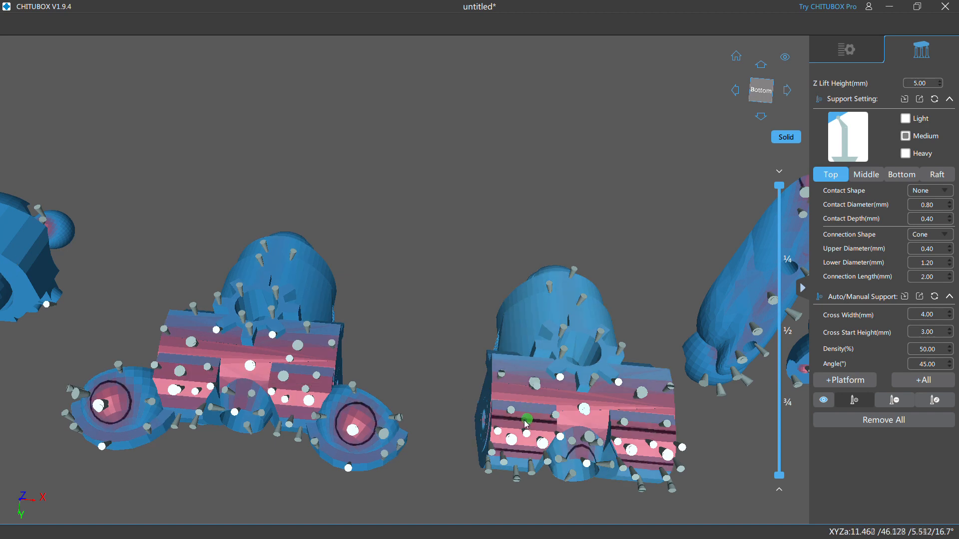
scroll(439, 301, down, 5)
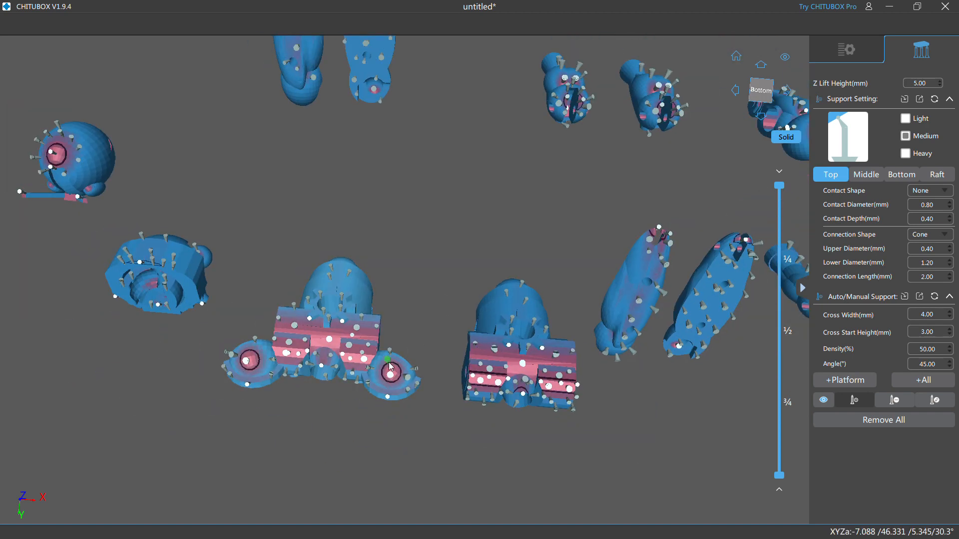
scroll(87, 340, up, 5)
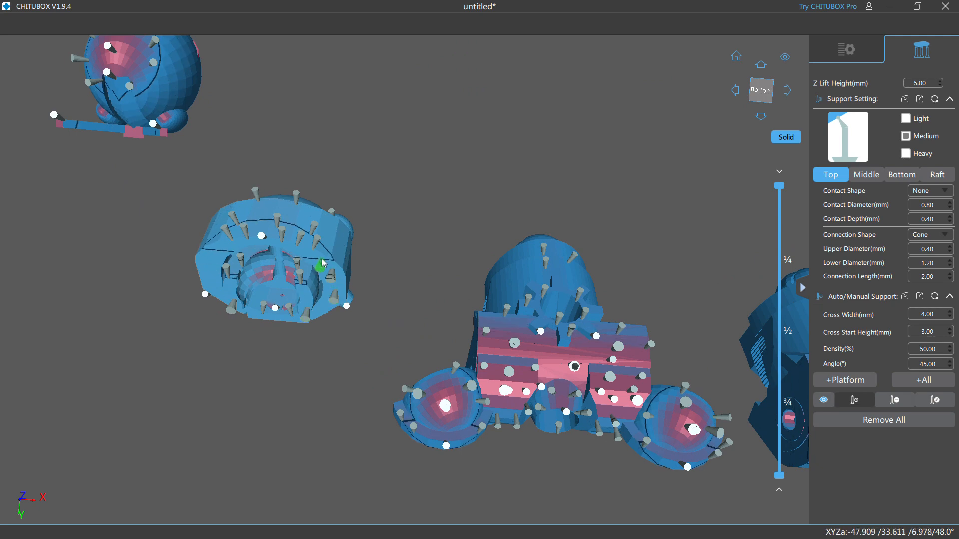
click(223, 247)
click(208, 264)
click(204, 285)
- Add medium supports across the curved outer wall and side knobs of the hollow head block
right_drag(364, 149, 354, 207)
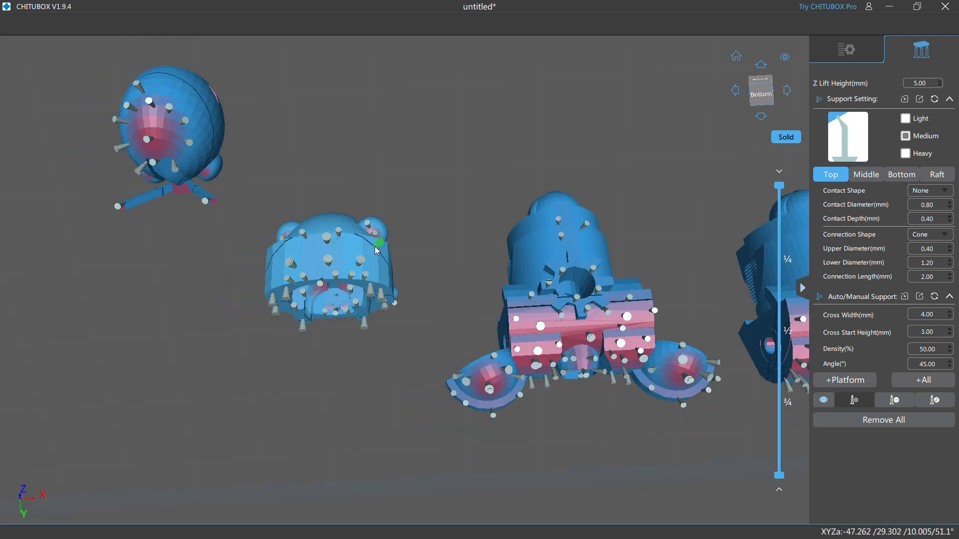
right_drag(375, 241, 353, 276)
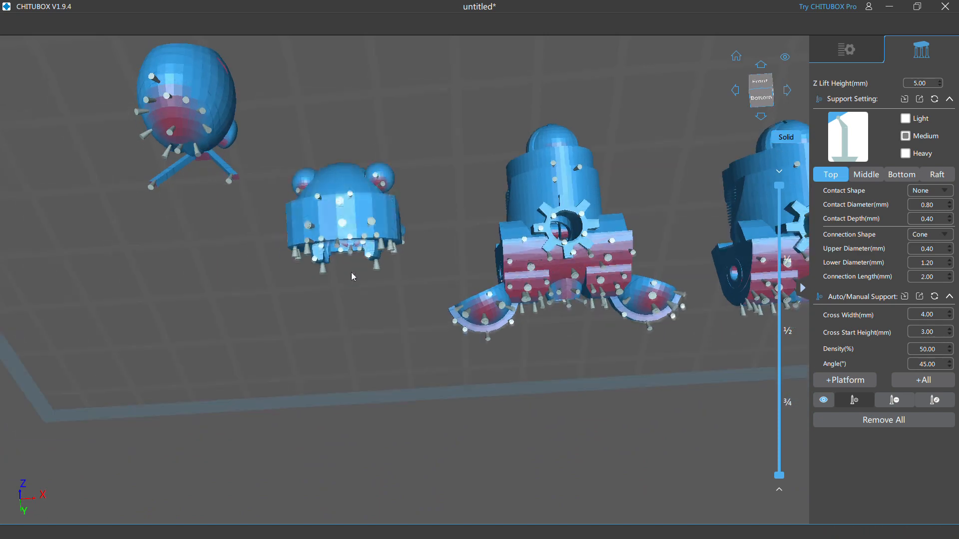
click(302, 179)
click(326, 183)
click(353, 181)
click(292, 214)
click(382, 205)
- Add medium supports to the tips and centre of the V-shaped crest on the round head
right_drag(349, 279, 343, 233)
click(176, 194)
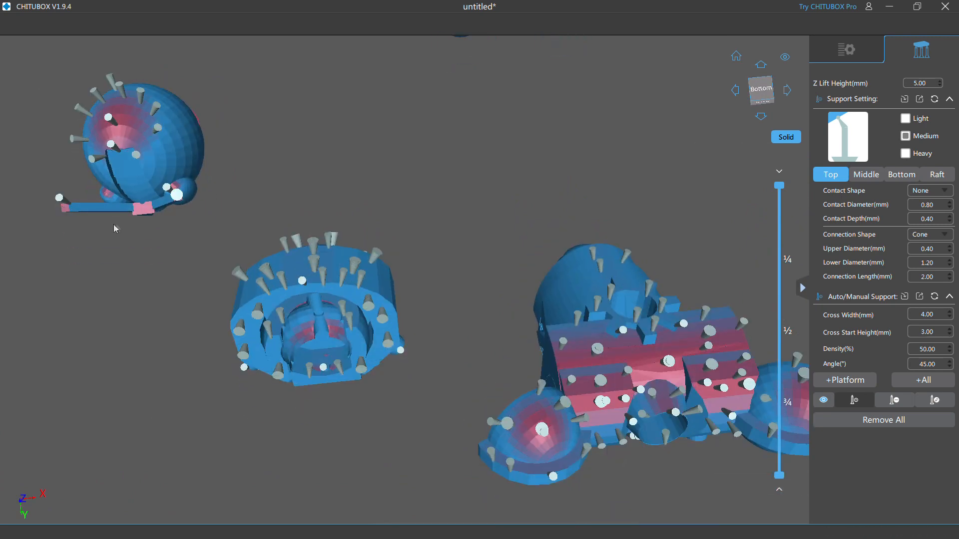
click(60, 198)
click(868, 404)
drag(119, 149, 663, 277)
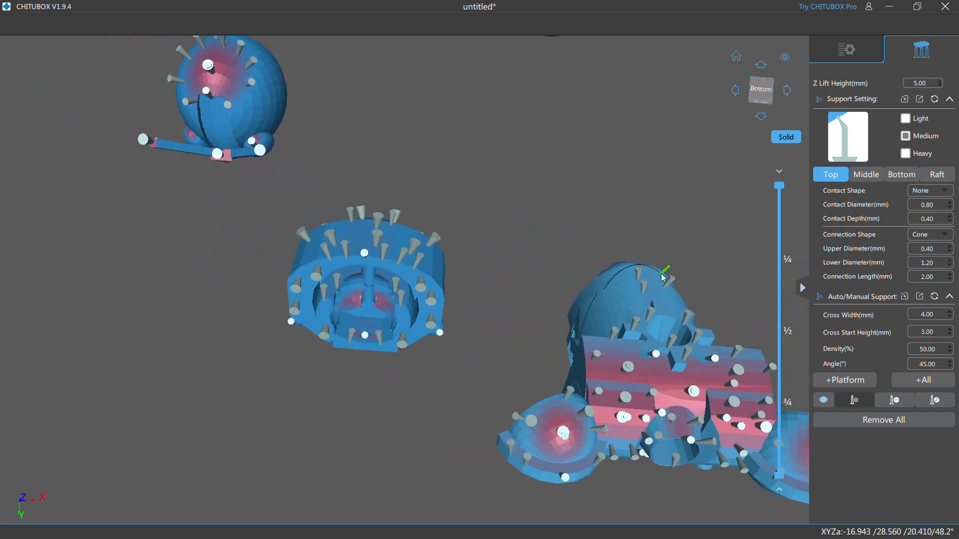
- Add a light support to one side knob of the round head and replace the other knob's support with a light one
click(906, 118)
click(190, 134)
click(905, 136)
drag(475, 169, 647, 278)
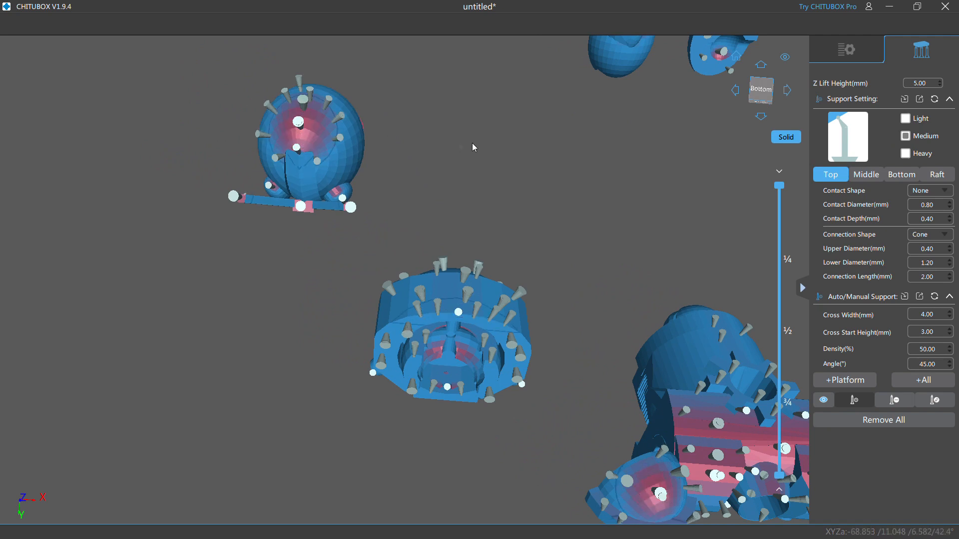
click(894, 400)
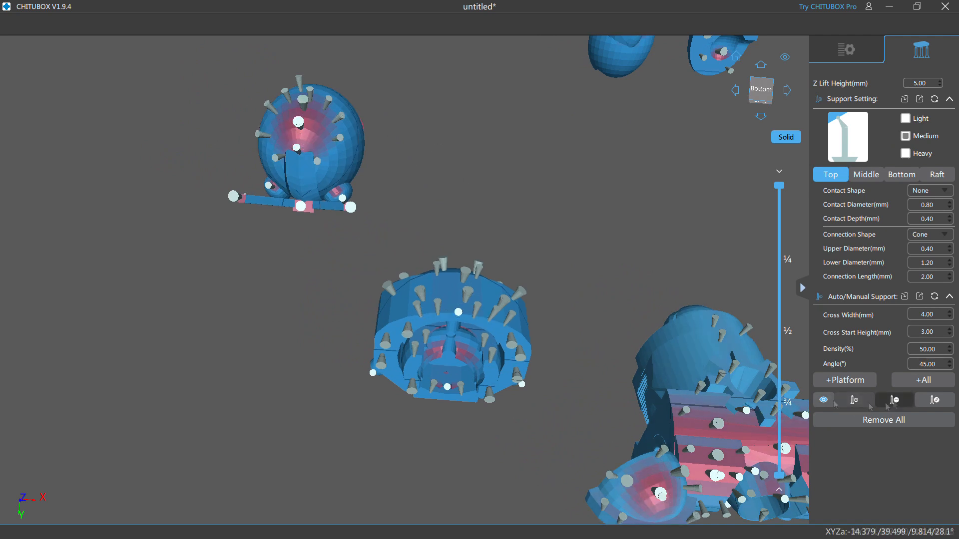
click(343, 199)
click(855, 401)
click(906, 118)
click(335, 191)
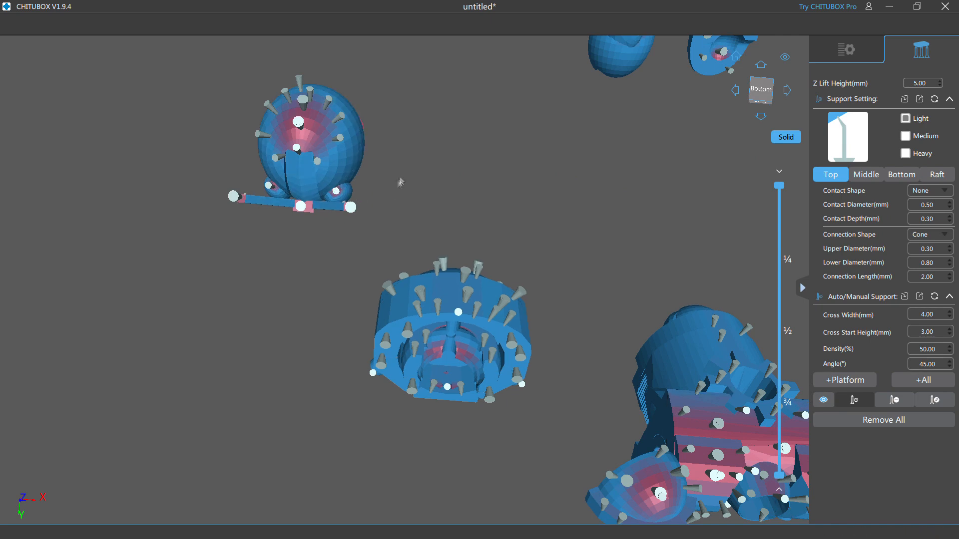
- Add light supports on the round head's red overhang and on both red patches inside the hollow head block
click(288, 135)
click(310, 135)
drag(464, 181, 514, 250)
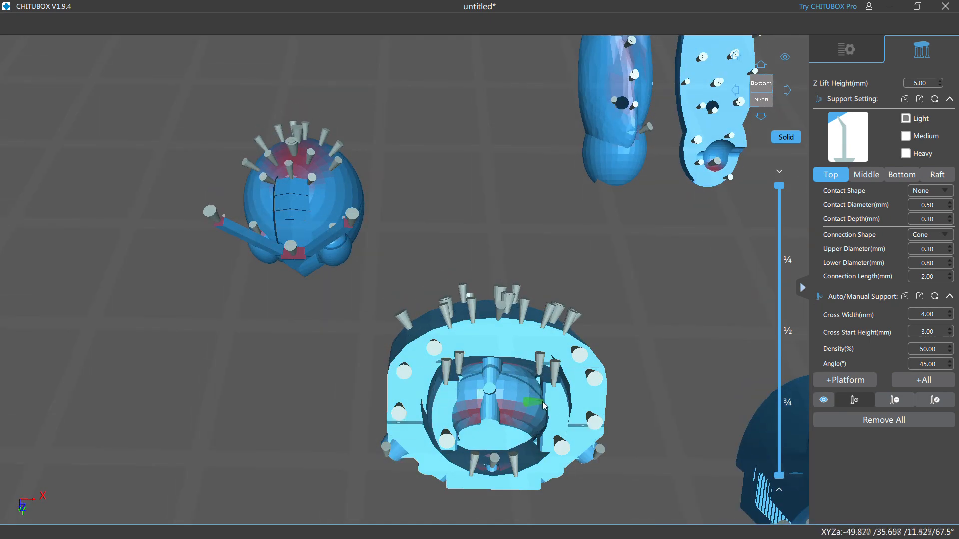
right_drag(480, 423, 483, 418)
click(481, 415)
click(525, 419)
- Add light supports to the shafts of the four thin rods near the plate's edge
right_drag(542, 387, 536, 373)
scroll(527, 368, down, 3)
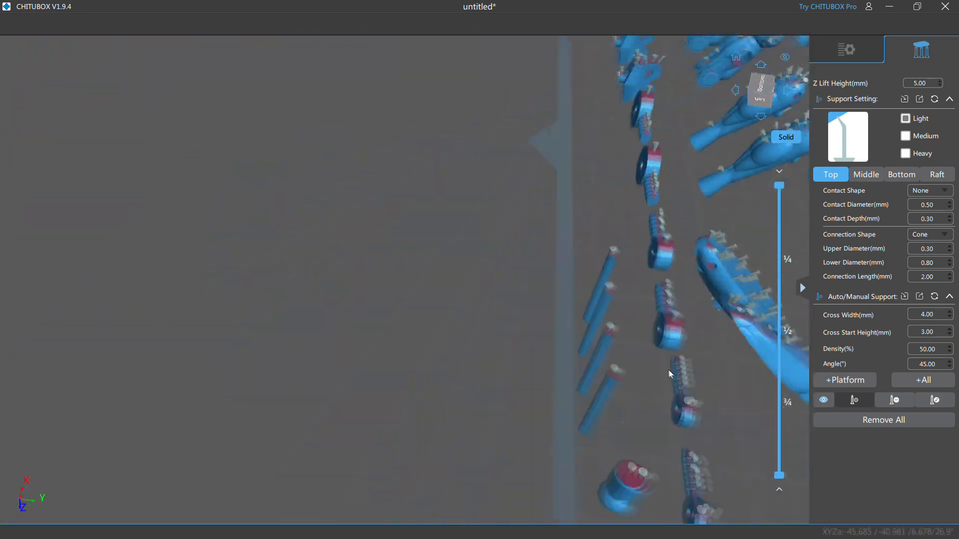
click(591, 396)
click(590, 357)
click(592, 323)
click(604, 292)
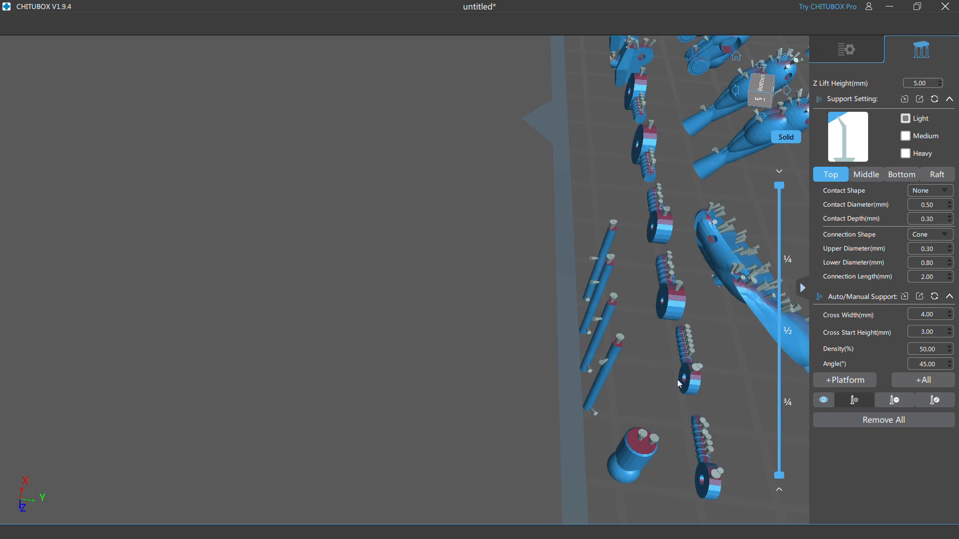
- Add light supports around the lower edges of the disc ends on the row of ribbed pins
click(923, 381)
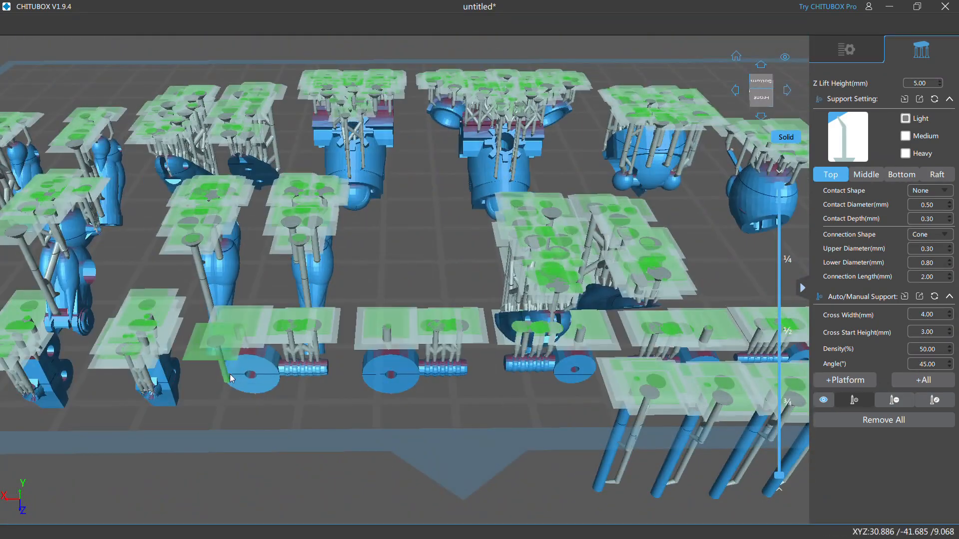
click(366, 378)
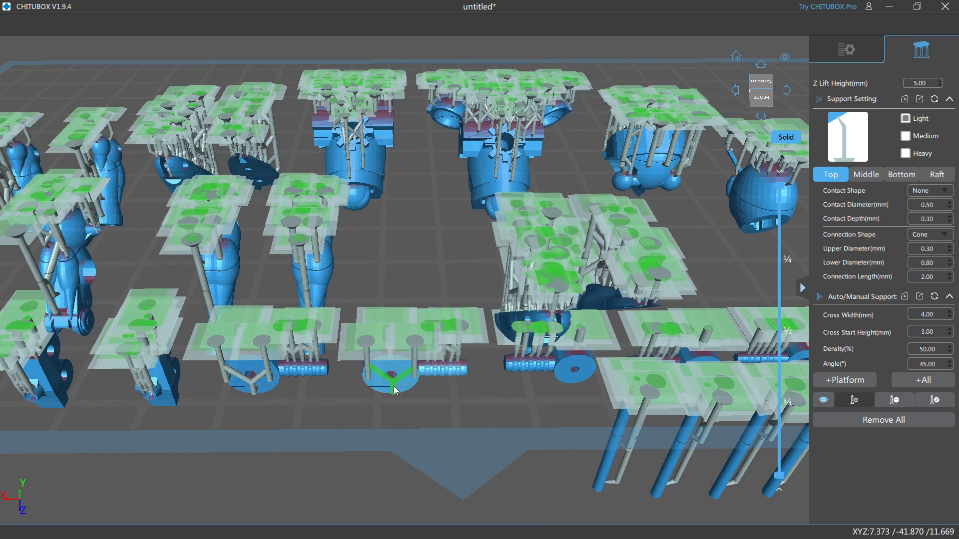
click(580, 375)
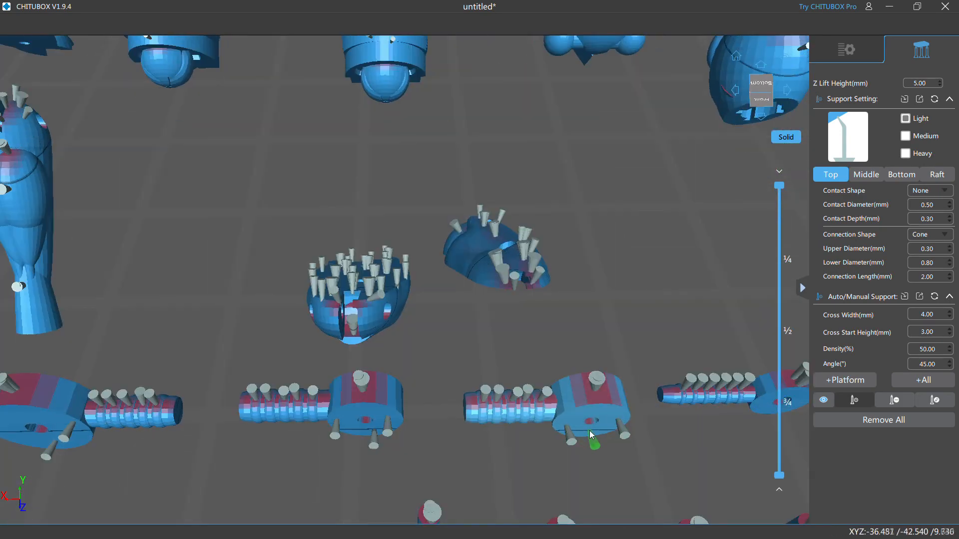
click(590, 431)
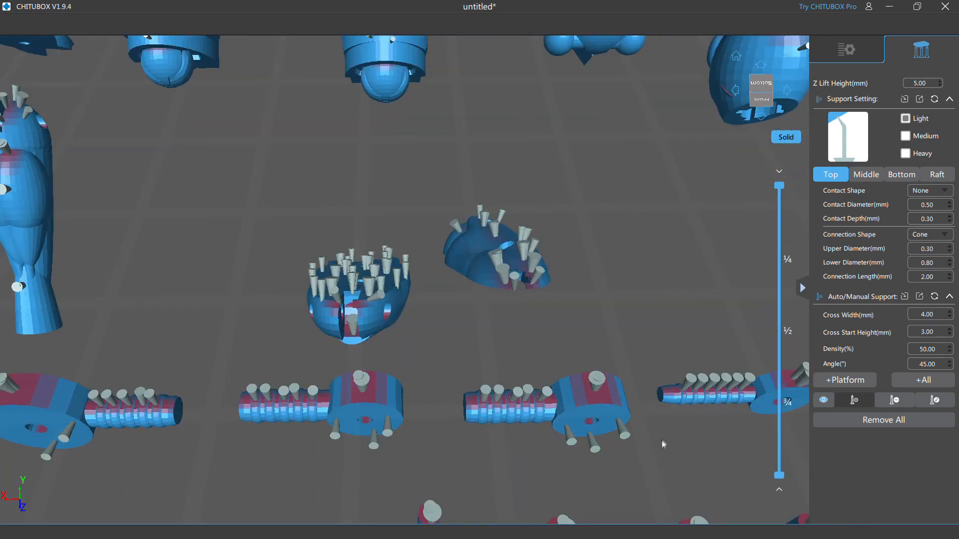
middle_drag(663, 443, 607, 440)
click(634, 412)
click(673, 407)
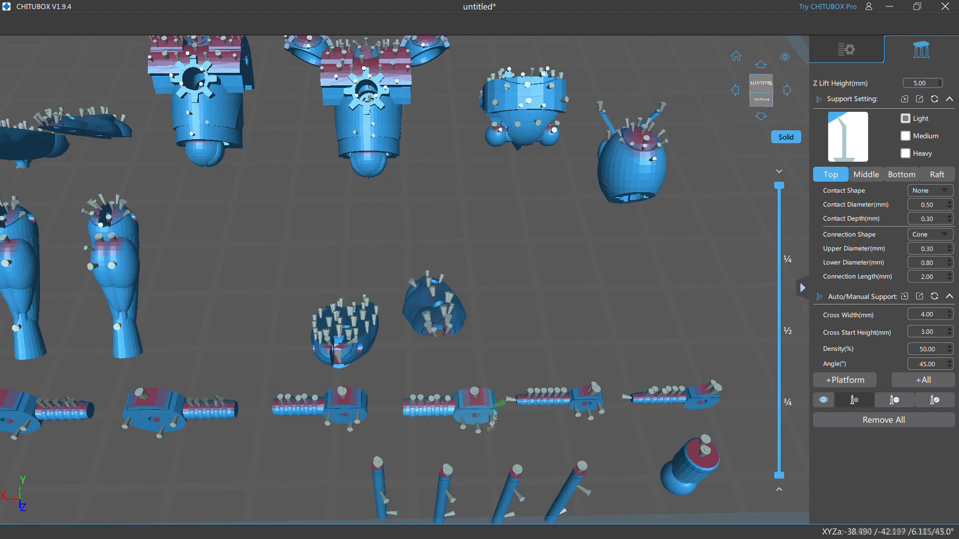
- Add light supports around the round head's lower rim and on the hollow head block's rounded knobs
right_drag(492, 428, 500, 310)
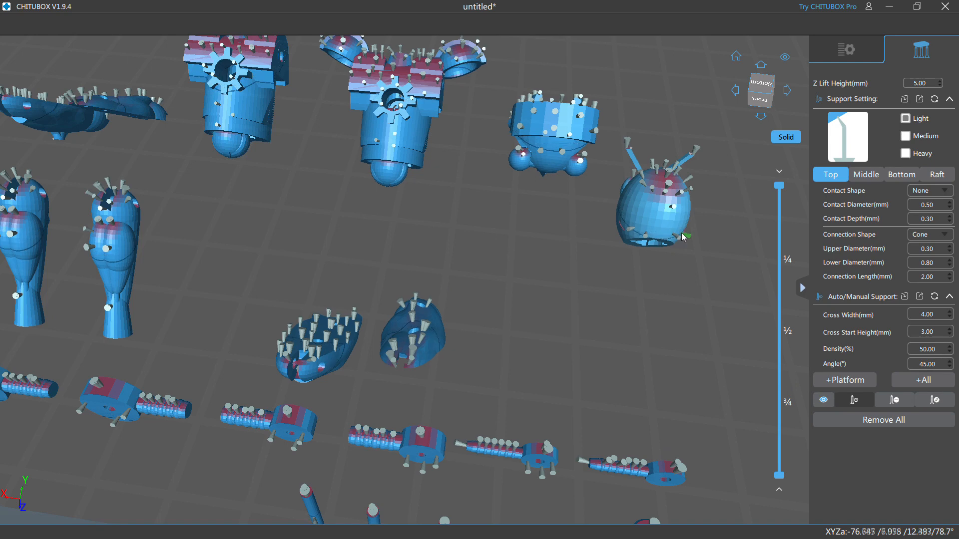
click(684, 235)
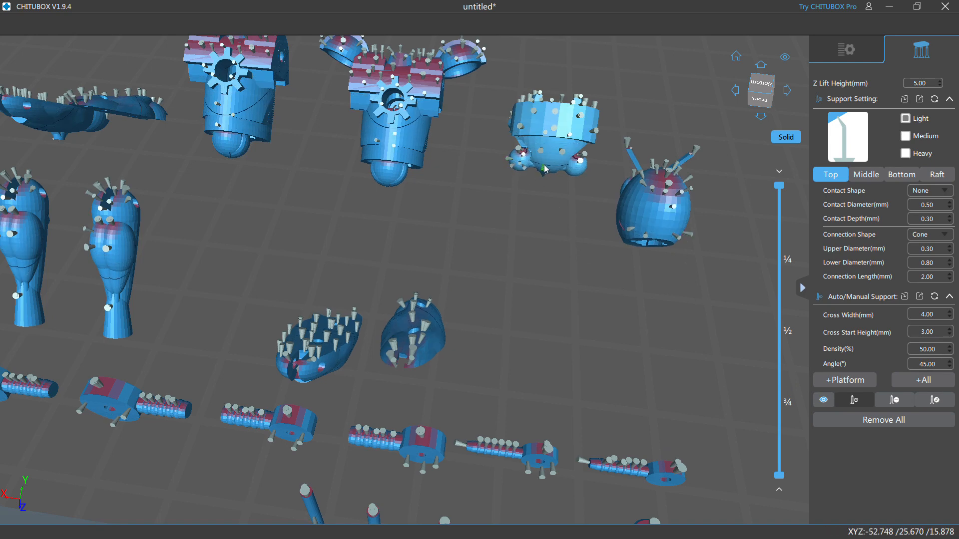
click(577, 174)
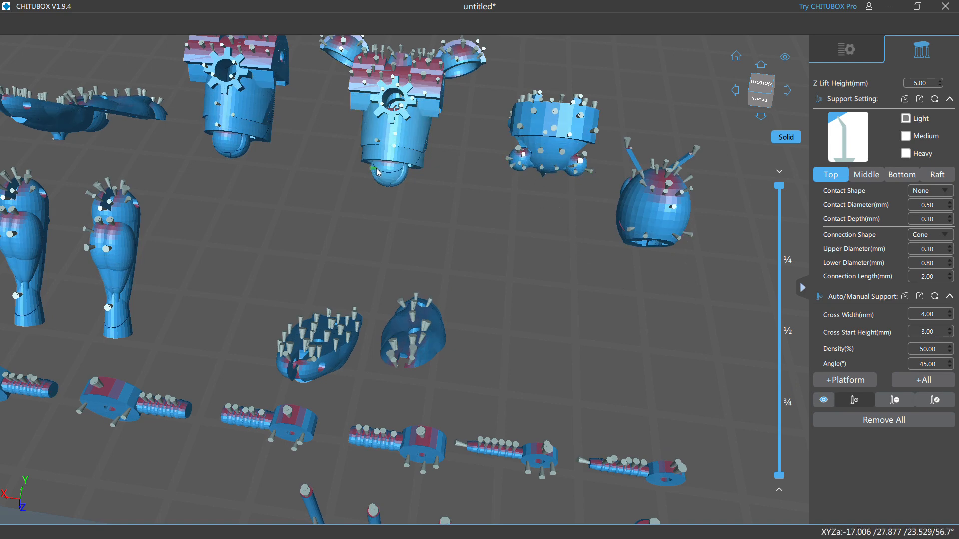
- Add medium and light supports around the domed ends of both torso blocks
click(405, 171)
click(904, 135)
click(394, 177)
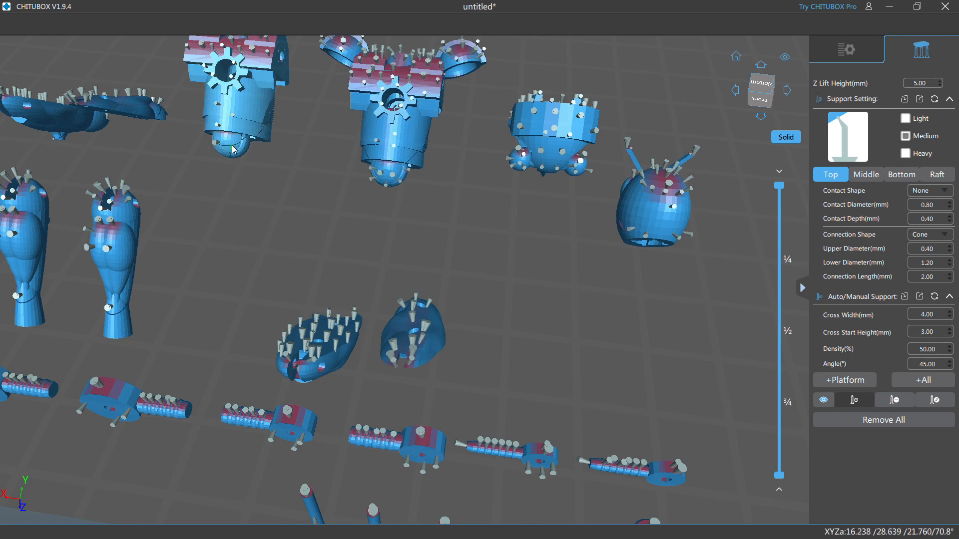
click(227, 141)
click(389, 168)
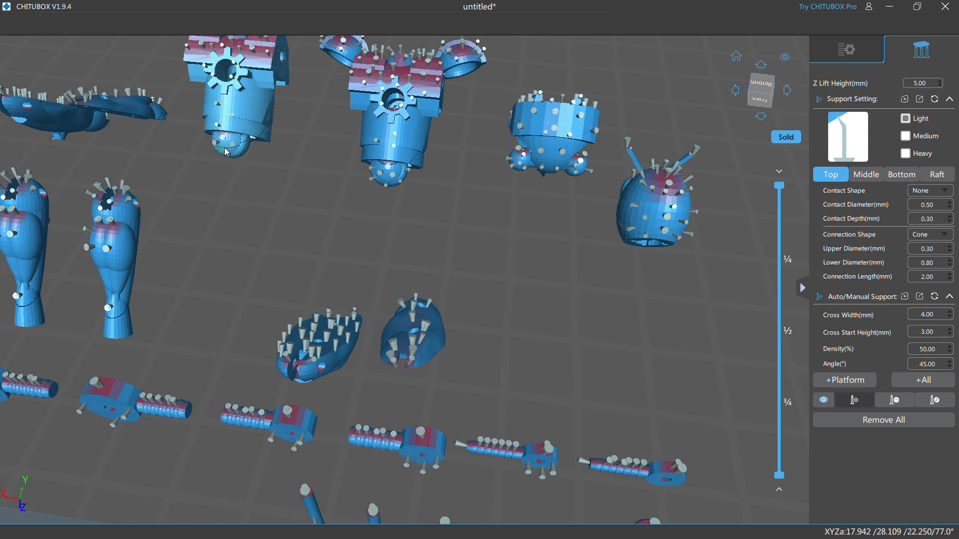
middle_drag(260, 172, 768, 284)
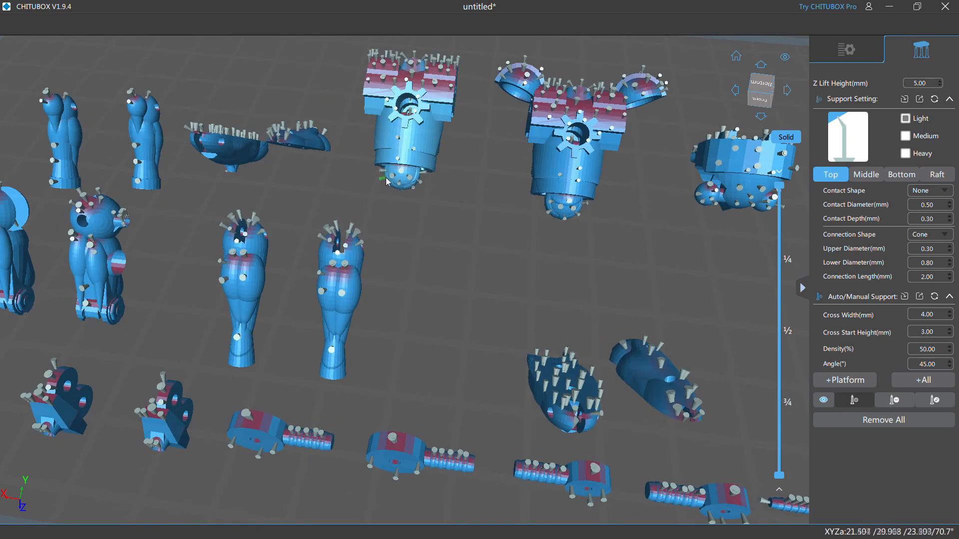
click(400, 189)
click(545, 202)
click(583, 207)
- Add light supports across the bulges and down one side of the two calf-shaped limbs
click(334, 276)
click(359, 285)
click(355, 298)
click(330, 372)
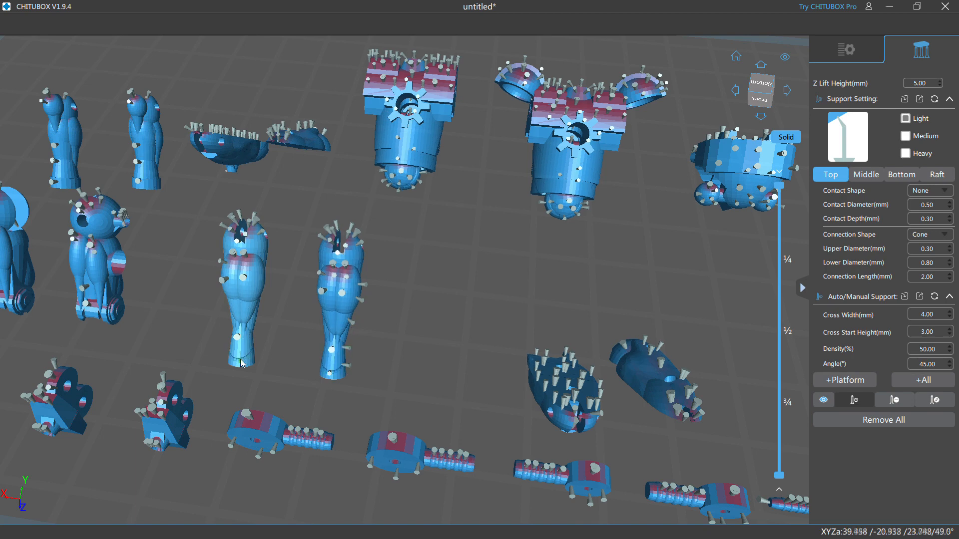
click(260, 274)
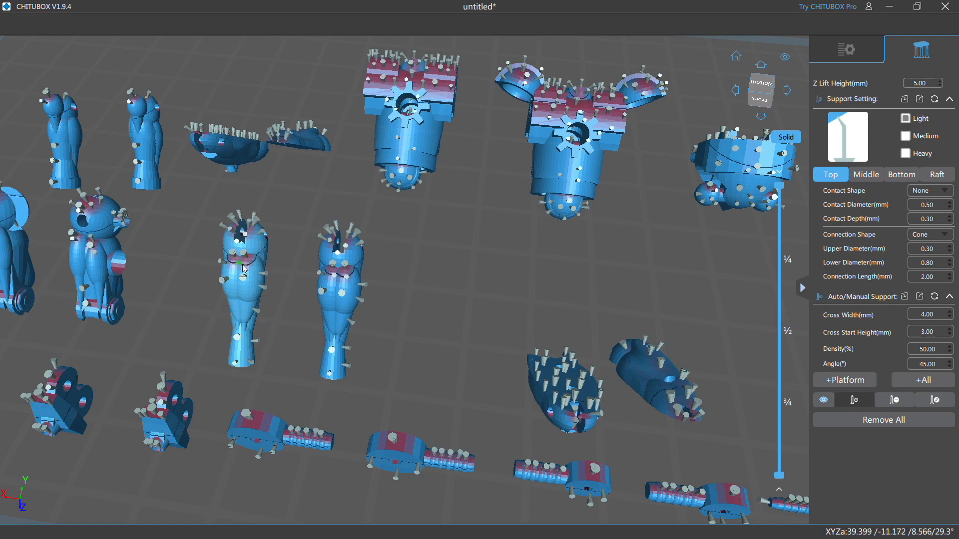
- Add light supports down the opposite side of both calf-shaped limbs, including their narrow ends
middle_drag(233, 269, 527, 273)
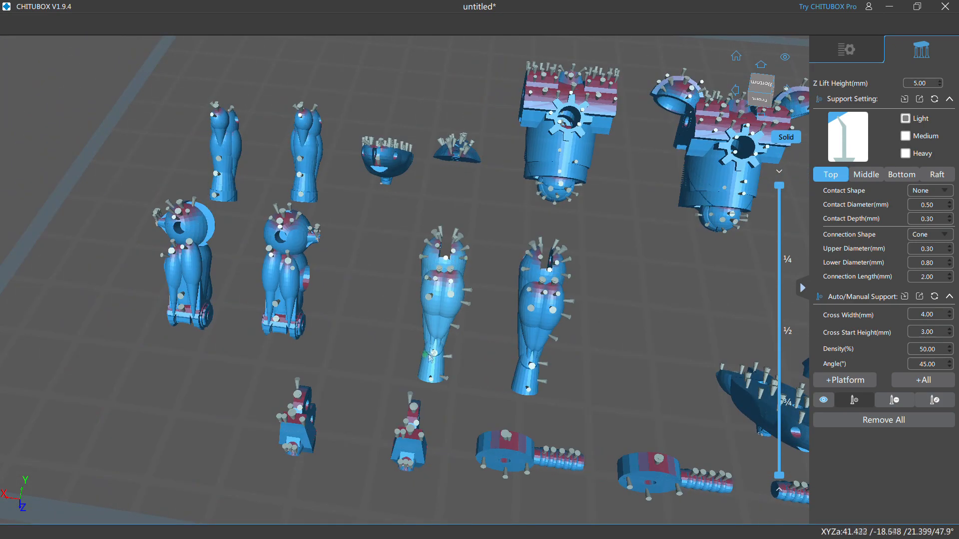
click(423, 377)
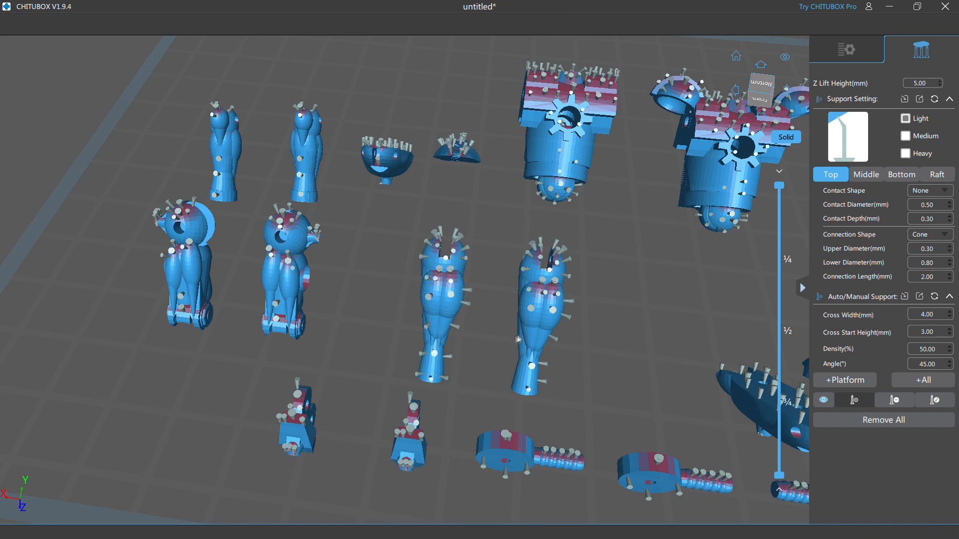
click(522, 367)
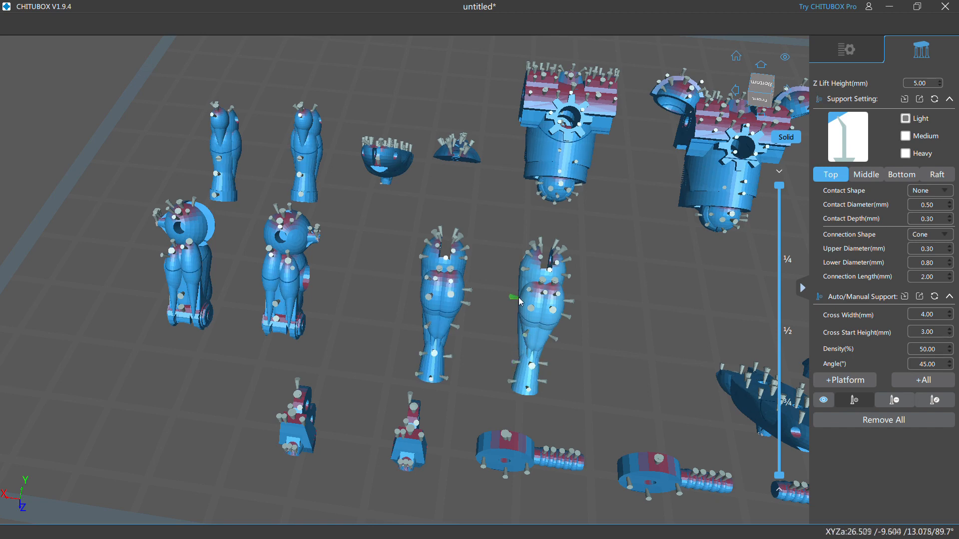
click(422, 308)
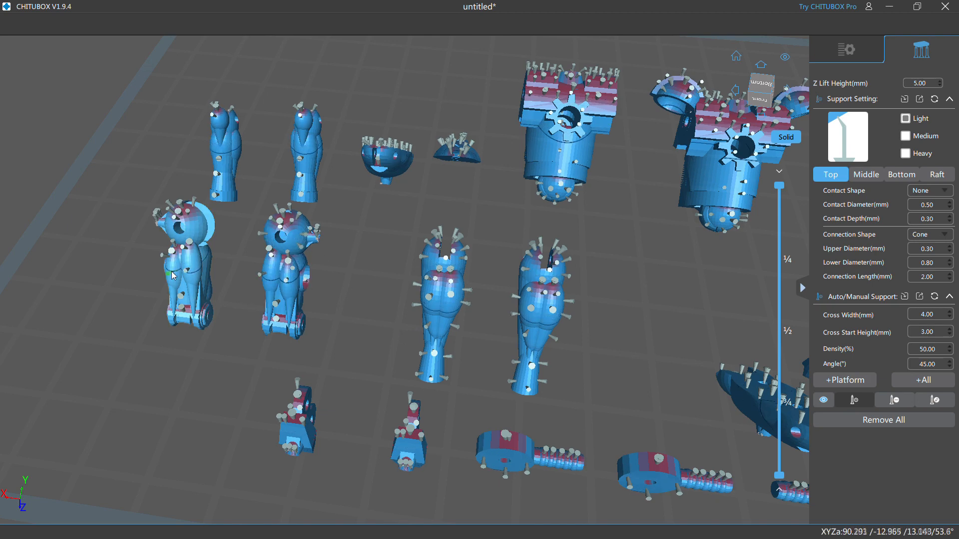
- Add light supports to the side and the lower roller of the two ball-jointed limbs
click(200, 261)
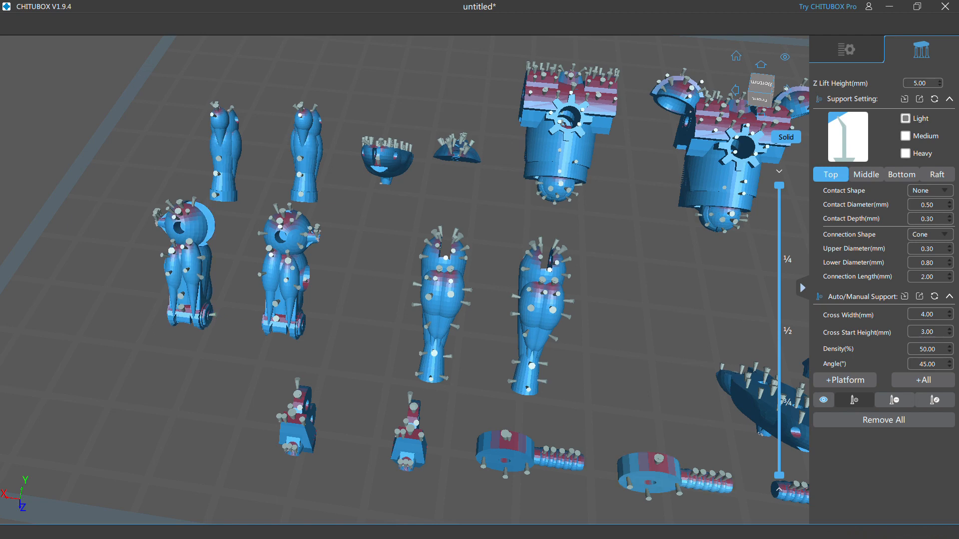
click(303, 326)
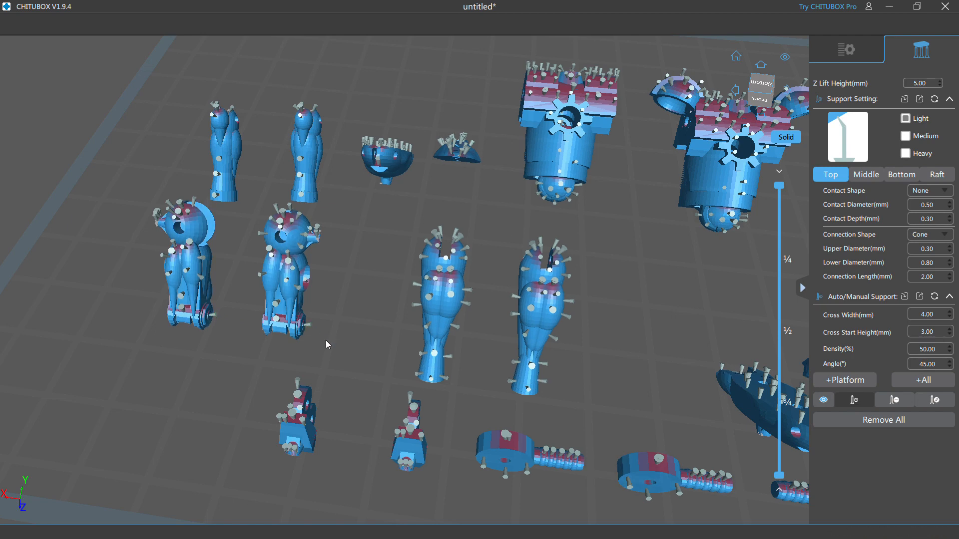
middle_drag(759, 439, 830, 444)
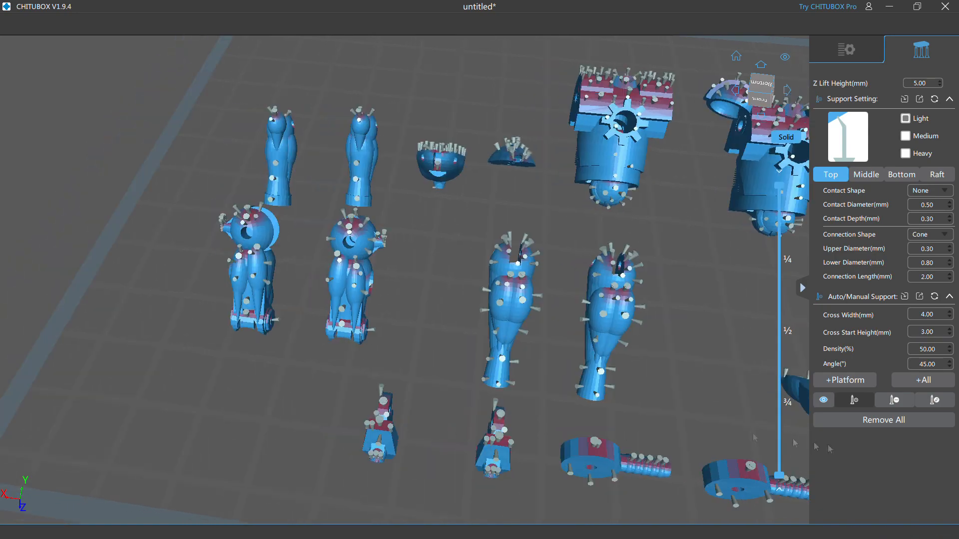
- Add light supports down both sides of one slender limb in the upper pair
middle_drag(428, 183, 445, 185)
scroll(457, 214, up, 4)
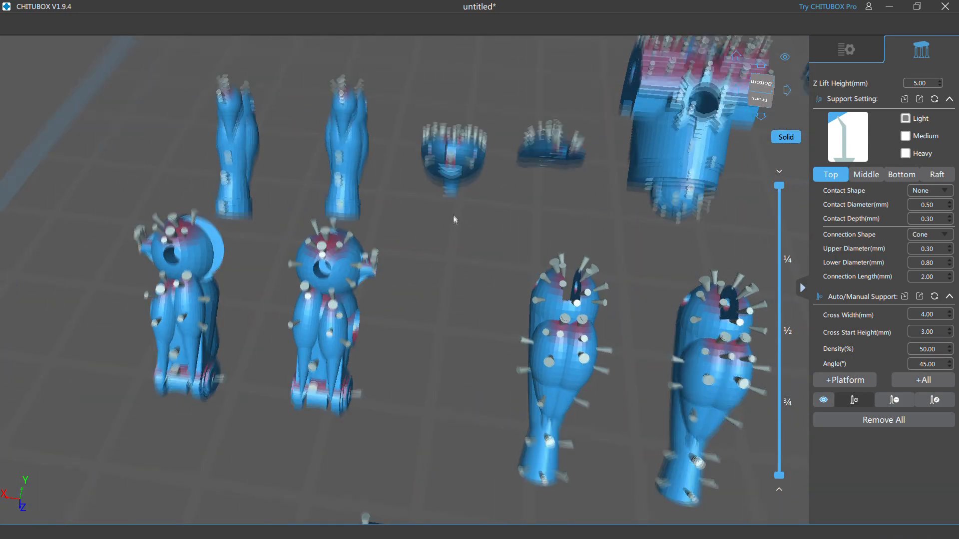
right_drag(473, 232, 454, 235)
click(335, 185)
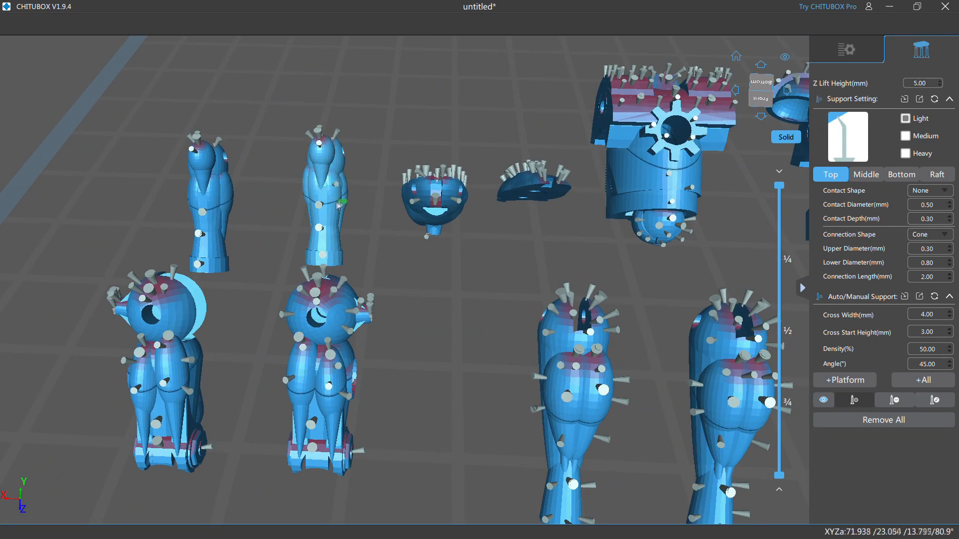
click(336, 241)
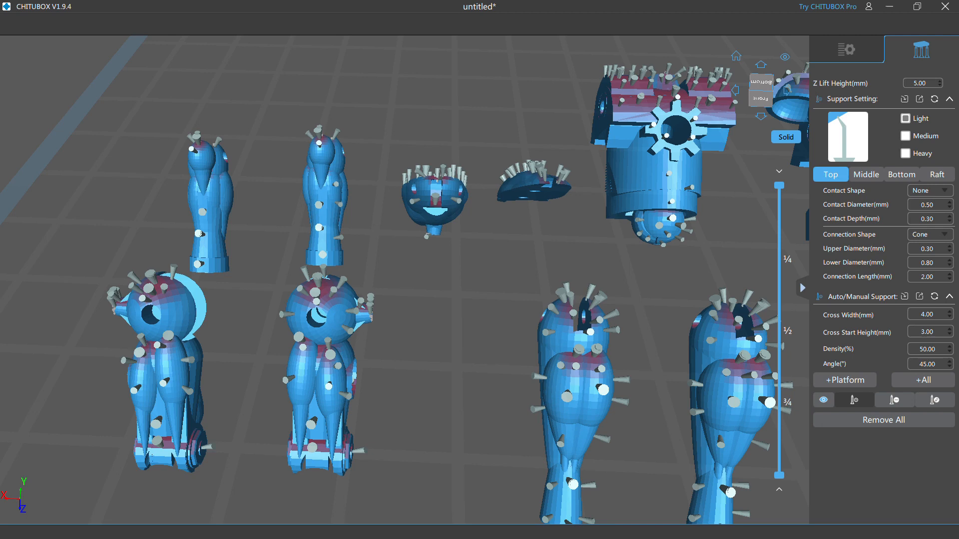
click(306, 183)
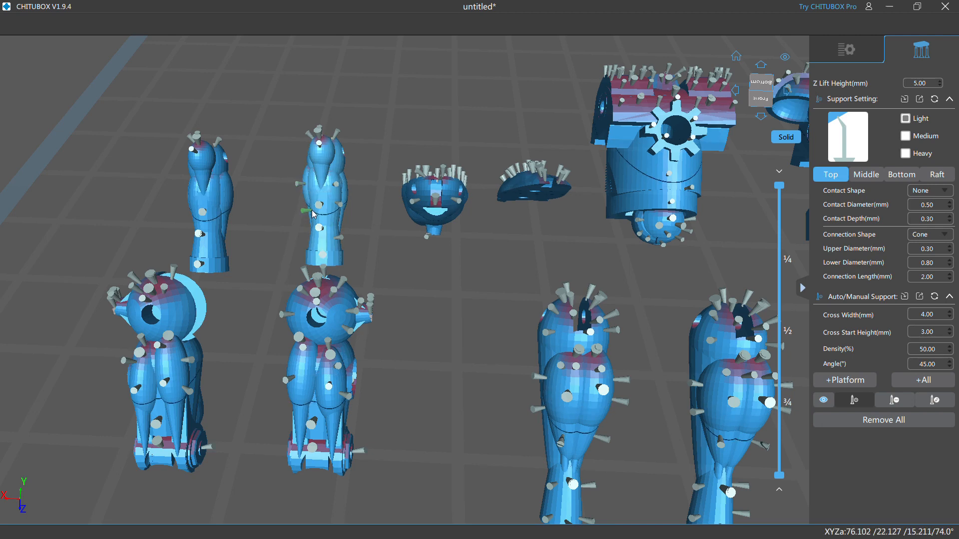
click(308, 256)
click(339, 258)
drag(265, 227, 282, 228)
click(355, 168)
click(336, 174)
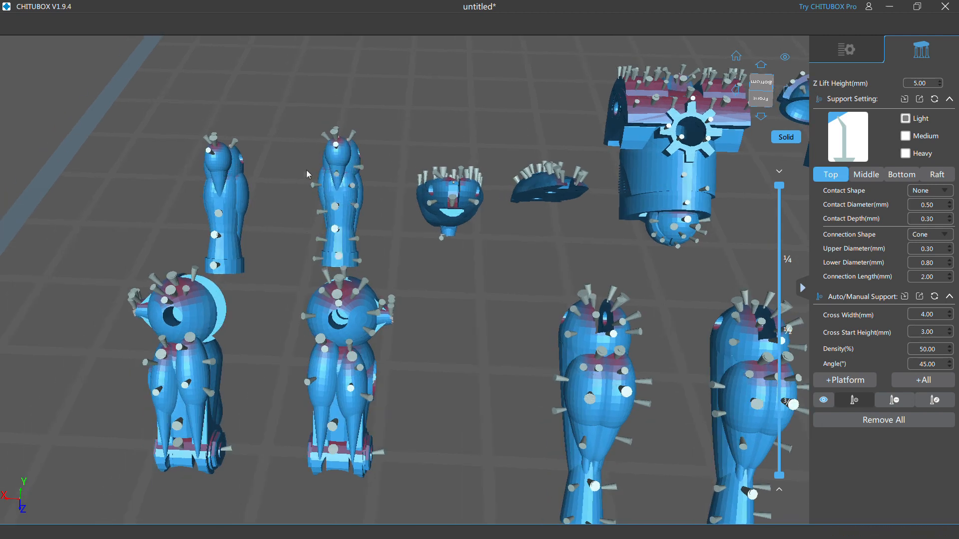
- Add light supports around the rounded tips and upper bulges of both slender limbs
click(233, 171)
click(219, 176)
click(225, 164)
click(205, 165)
click(327, 158)
click(345, 159)
click(354, 146)
- Add light supports along the remaining bare side of the other slender limb, at its bulge and near its base
drag(280, 188, 692, 250)
drag(442, 229, 594, 250)
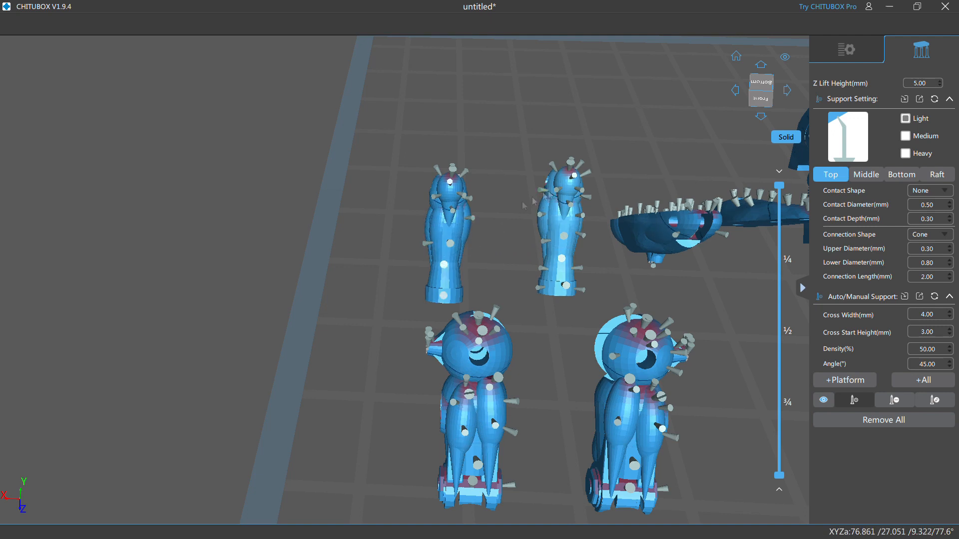
click(426, 218)
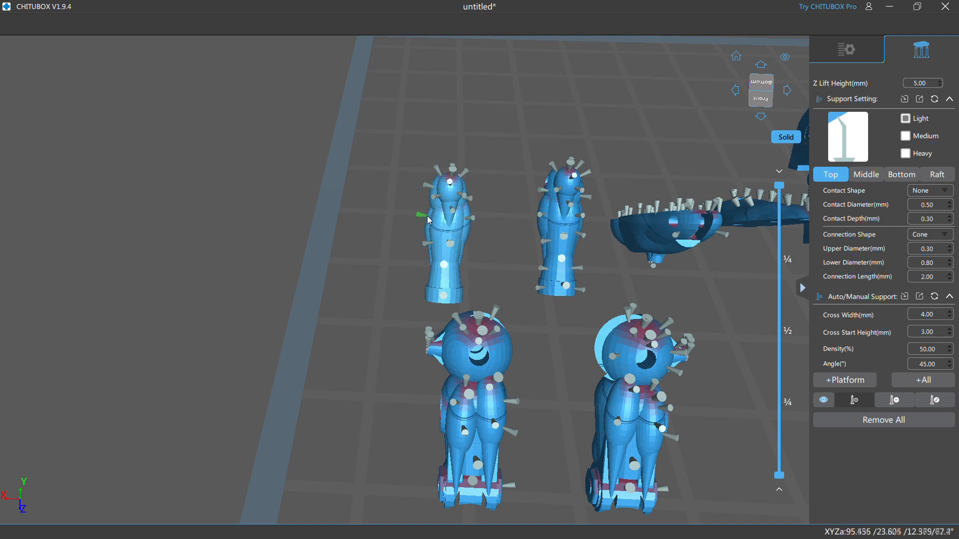
click(429, 273)
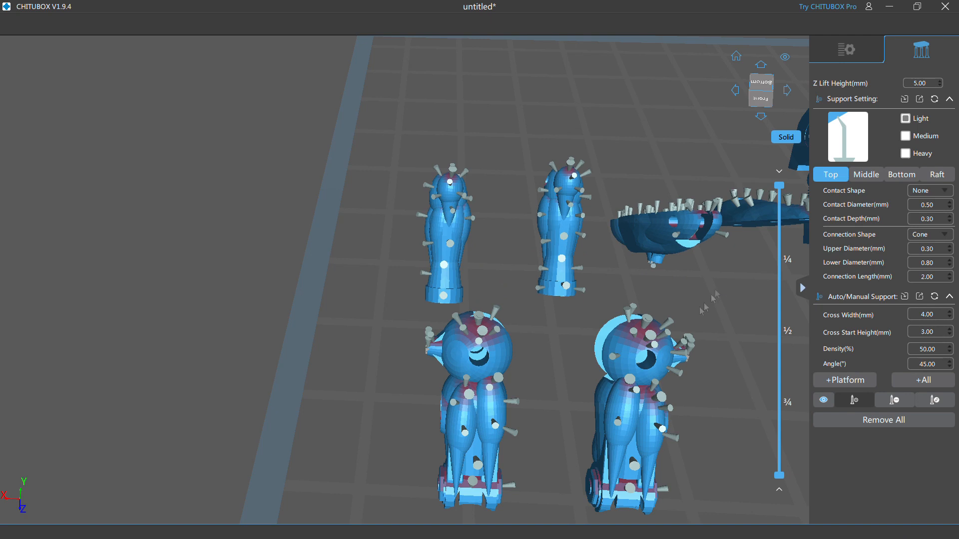
- Add light supports around the ball joints and along the lower rollers of both ball-jointed limbs
click(508, 351)
click(461, 373)
click(445, 350)
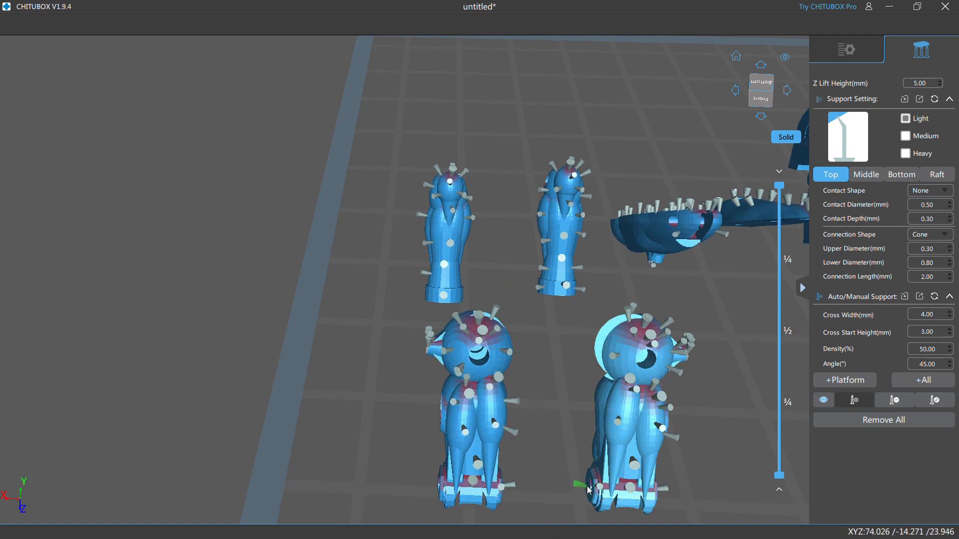
drag(546, 466, 533, 221)
middle_drag(534, 221, 536, 210)
click(473, 431)
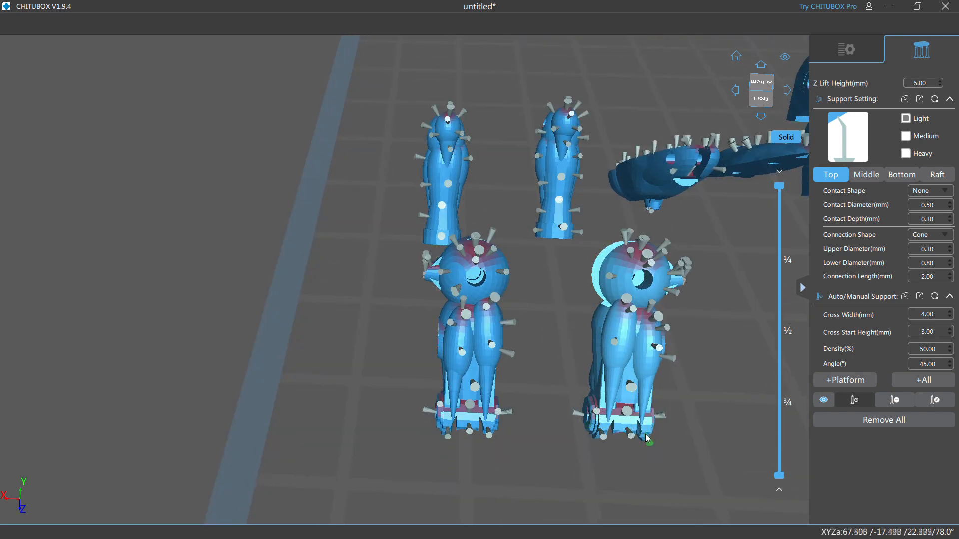
- Add light supports around the disc edges and block side of the small hinge part
drag(709, 412, 723, 298)
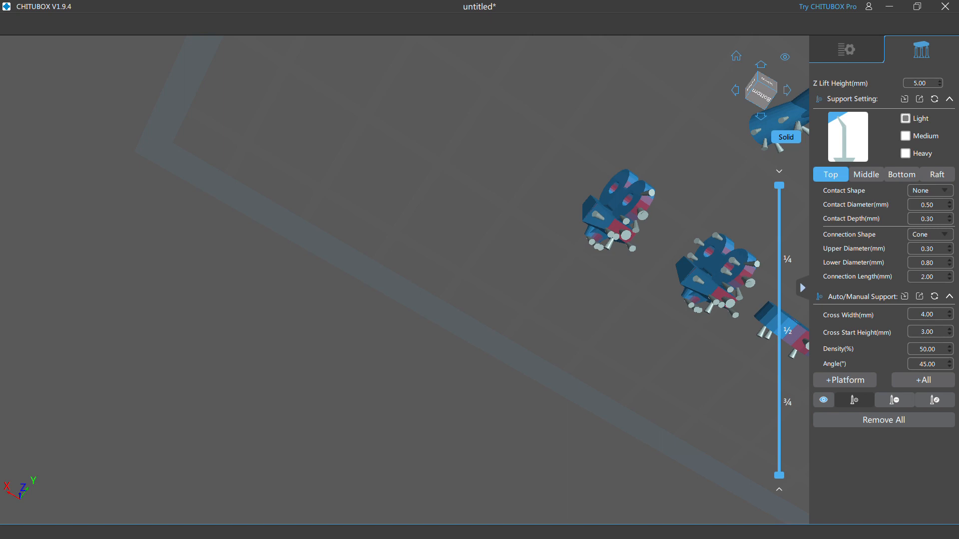
click(636, 184)
click(609, 183)
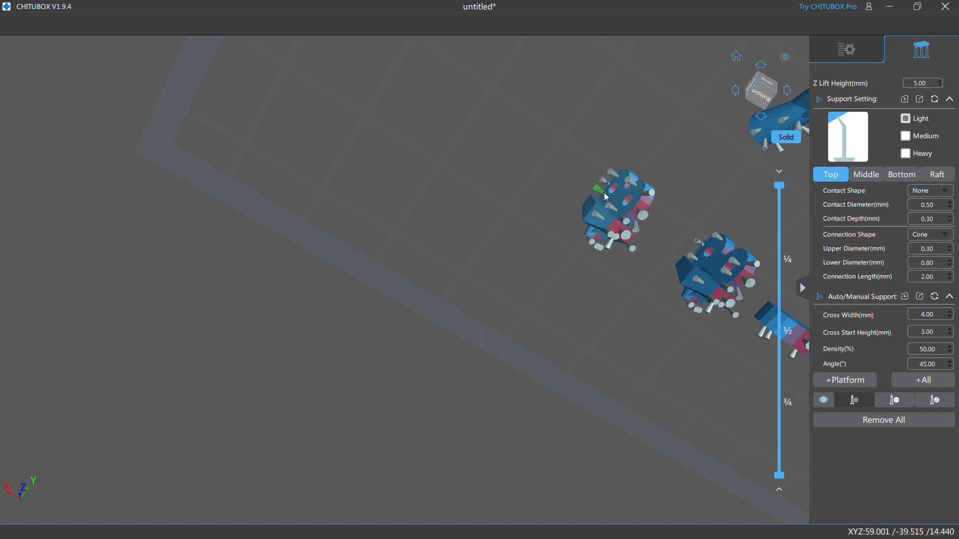
click(590, 207)
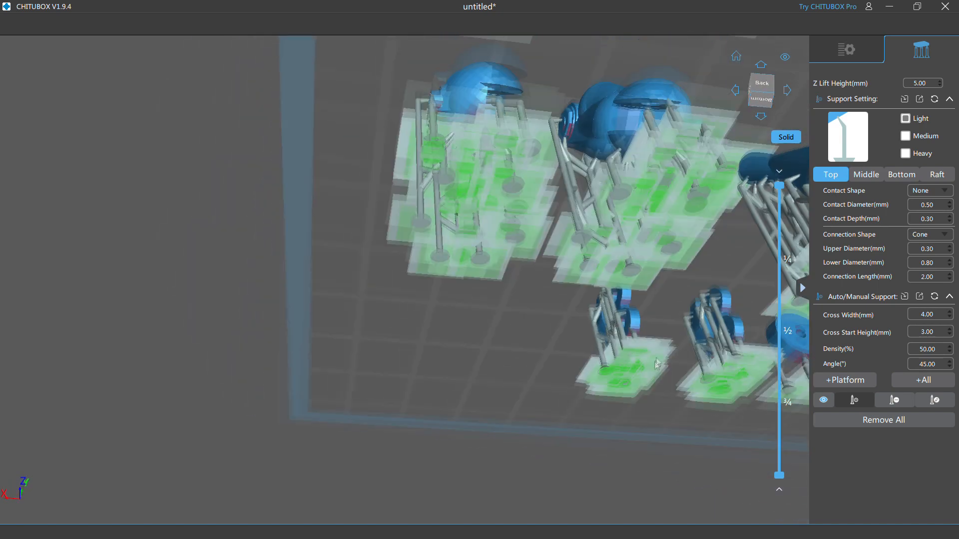
- Add light supports along the first torso block's lower edge and around the rims of the second torso's two domes
click(262, 313)
click(282, 313)
click(349, 315)
click(371, 316)
click(465, 314)
click(478, 320)
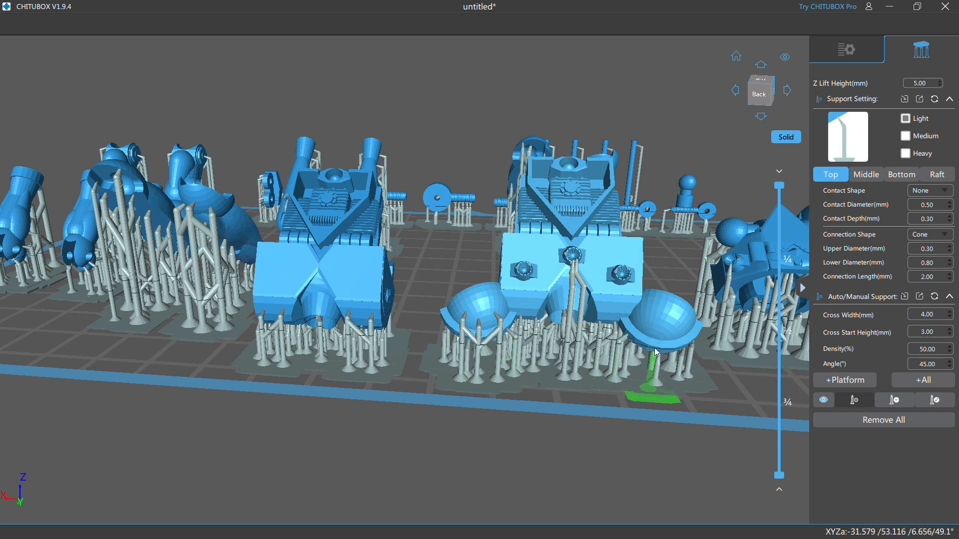
click(643, 319)
click(660, 333)
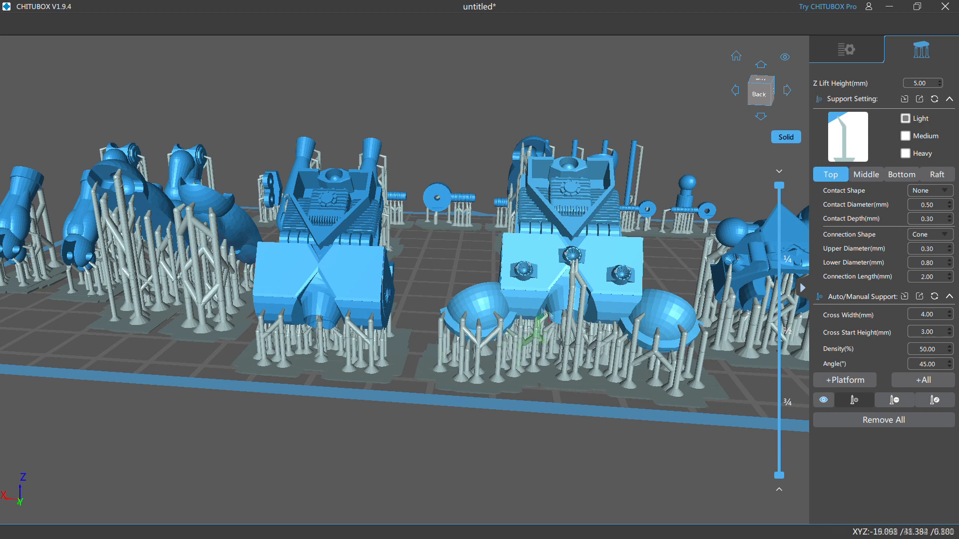
- Add light supports beneath the two outer knobs on the second torso block's flat panel
click(622, 272)
click(523, 272)
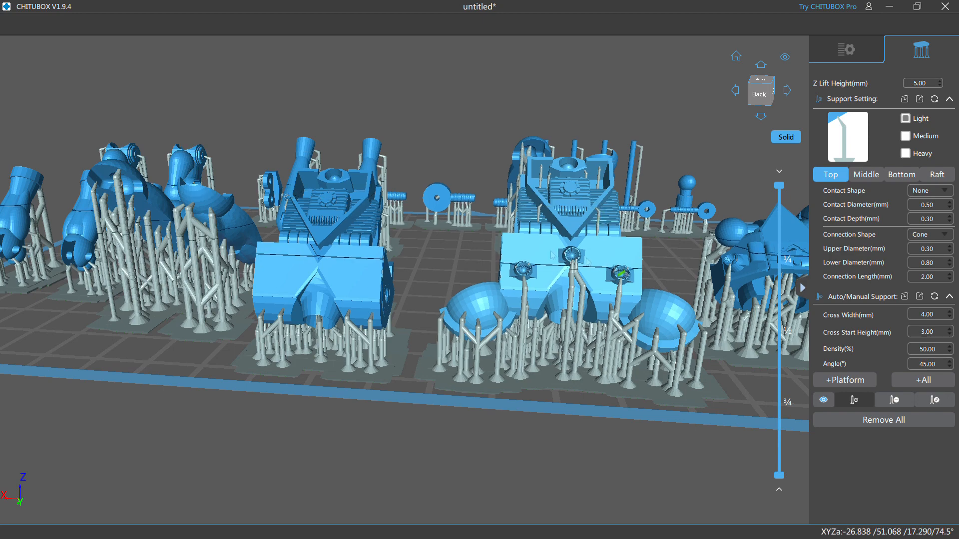
right_drag(442, 248, 389, 239)
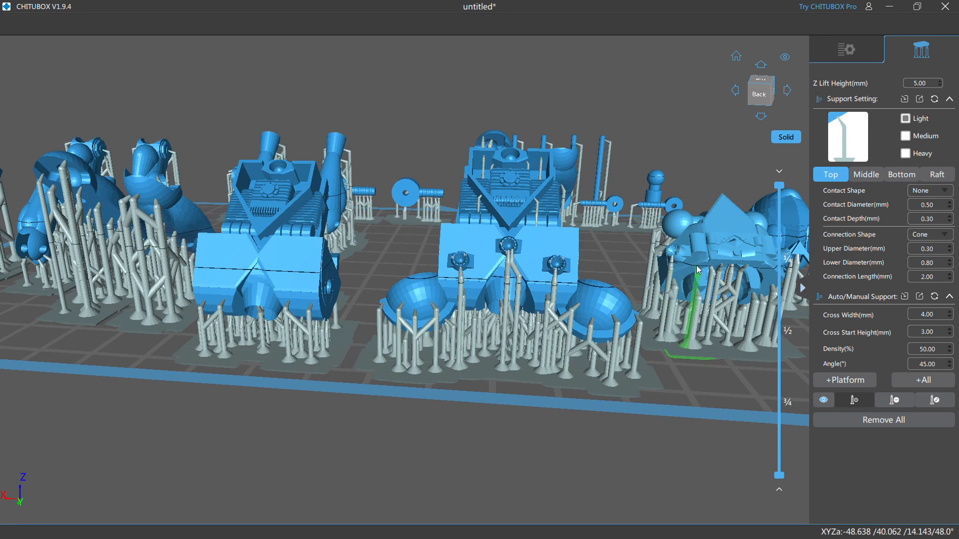
- Switch to medium supports and add them beneath the side edges of the two torso blocks
right_drag(354, 361, 286, 367)
click(905, 135)
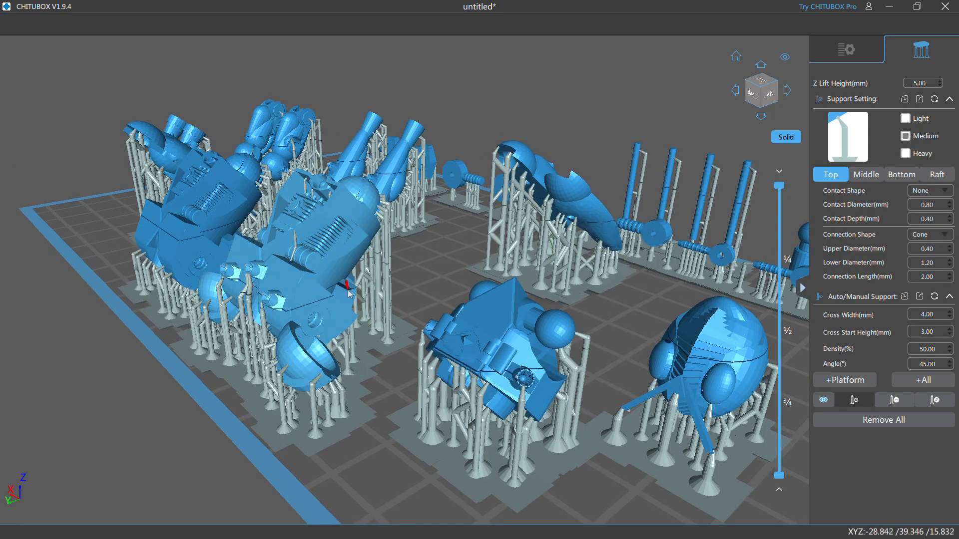
click(357, 266)
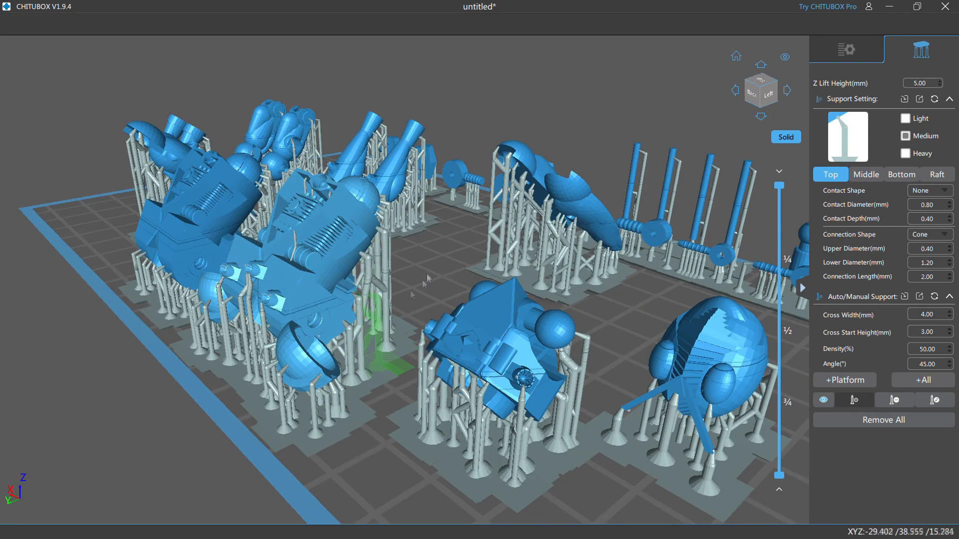
right_drag(355, 289, 352, 309)
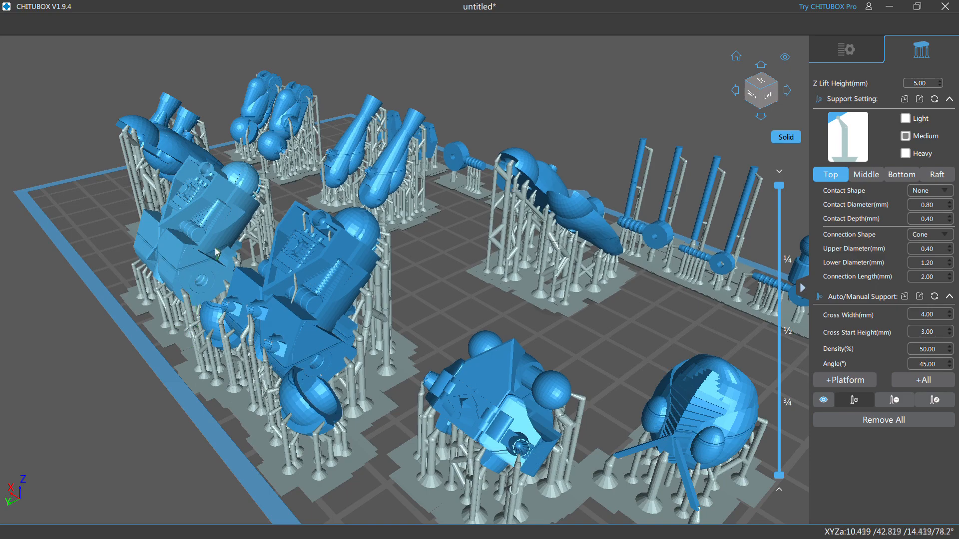
right_drag(225, 260, 509, 310)
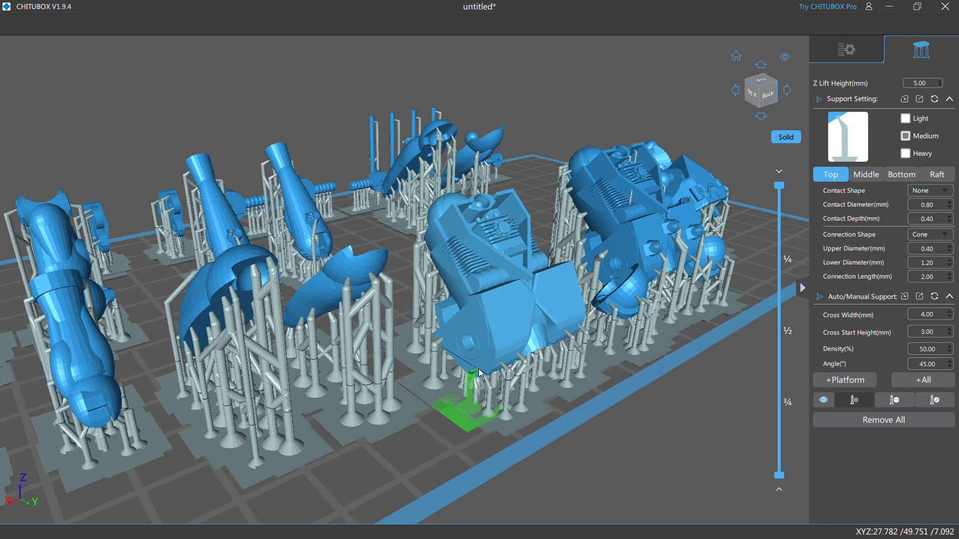
right_drag(418, 425, 440, 413)
- Switch to light supports and add them inside the recessed cavity of the first torso block
click(906, 118)
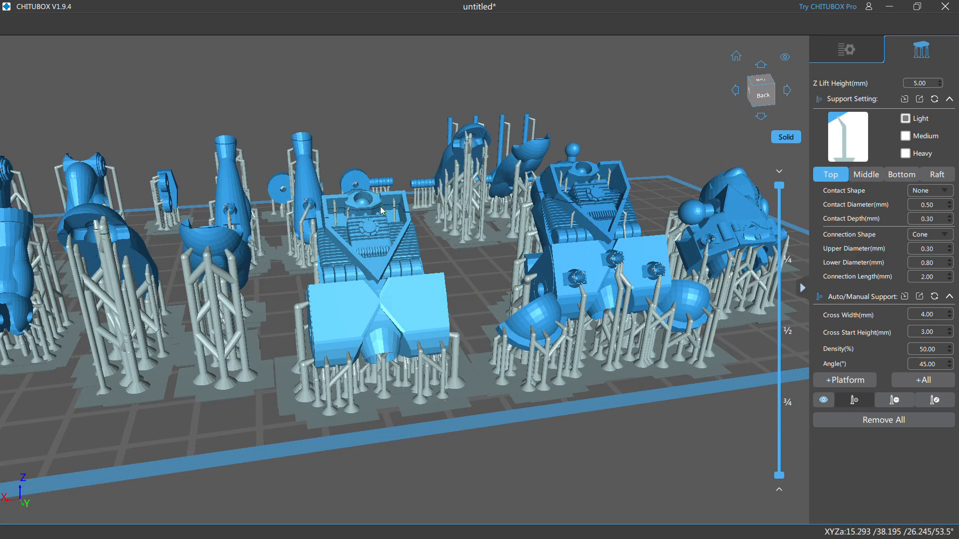
click(338, 243)
right_drag(432, 259, 398, 260)
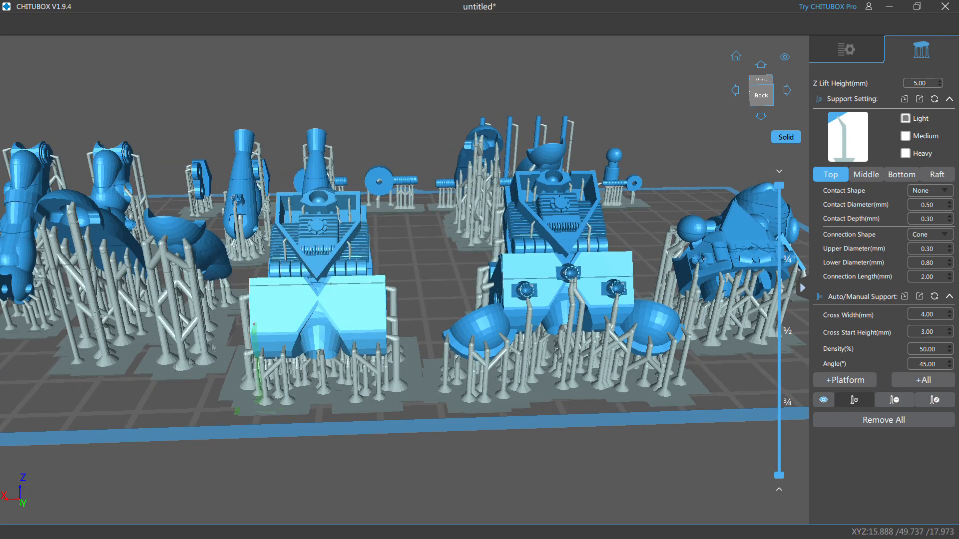
- Add light supports beside the bulges and under the rounded ends of the two slender limbs
middle_drag(75, 370, 353, 376)
scroll(354, 376, up, 1)
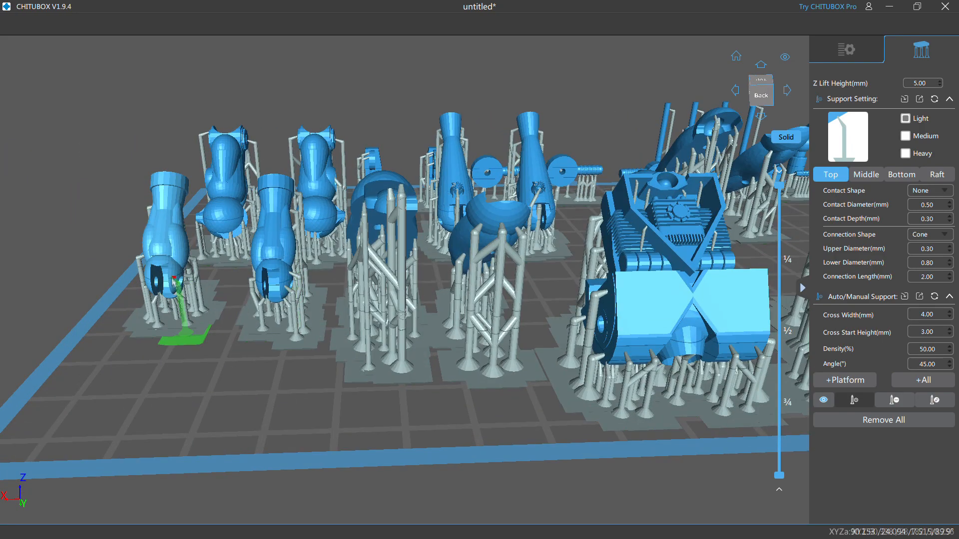
right_drag(186, 272, 305, 304)
click(371, 336)
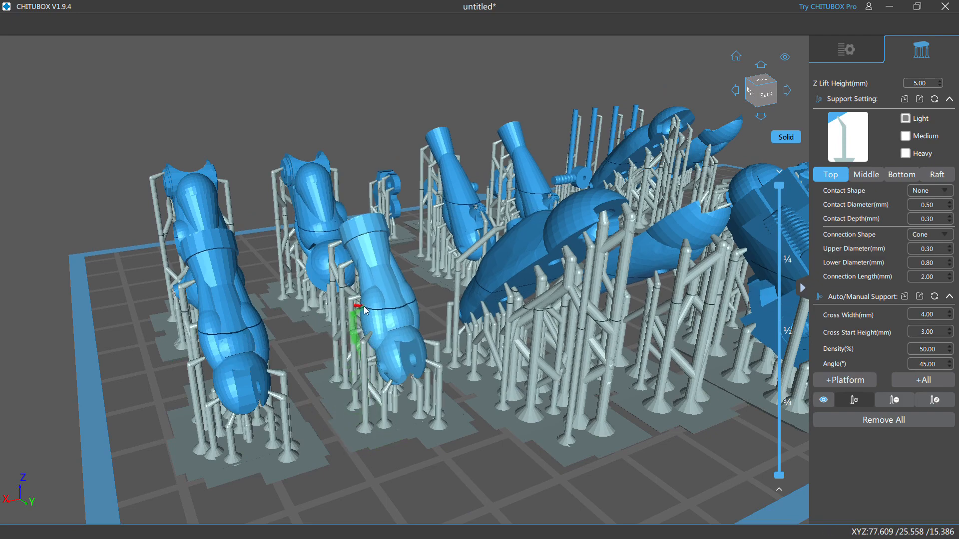
click(231, 397)
click(228, 405)
right_drag(297, 384, 259, 380)
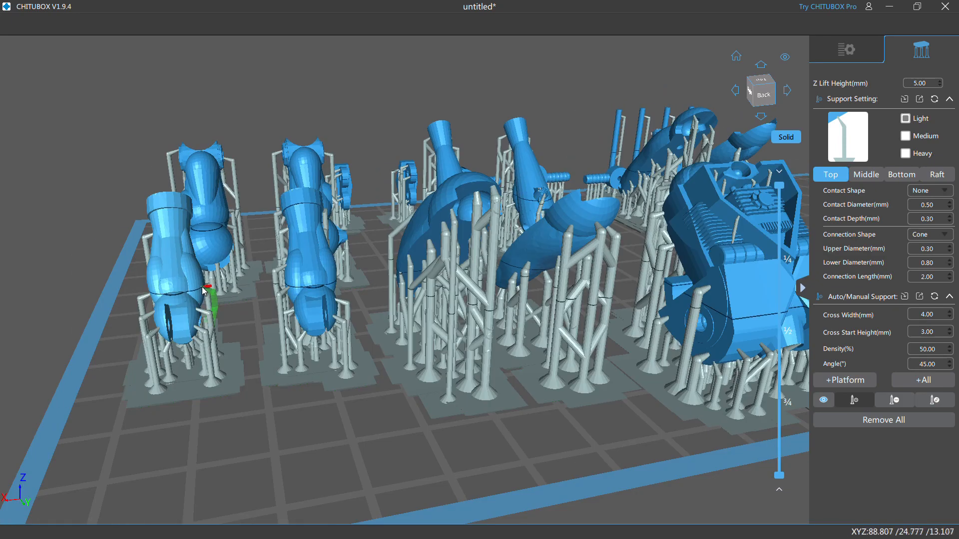
click(203, 288)
click(335, 273)
- Add a row of light supports along the side of the calf-shaped limb, from its rounded end to its narrow end
middle_drag(234, 309, 310, 300)
right_drag(236, 275, 320, 286)
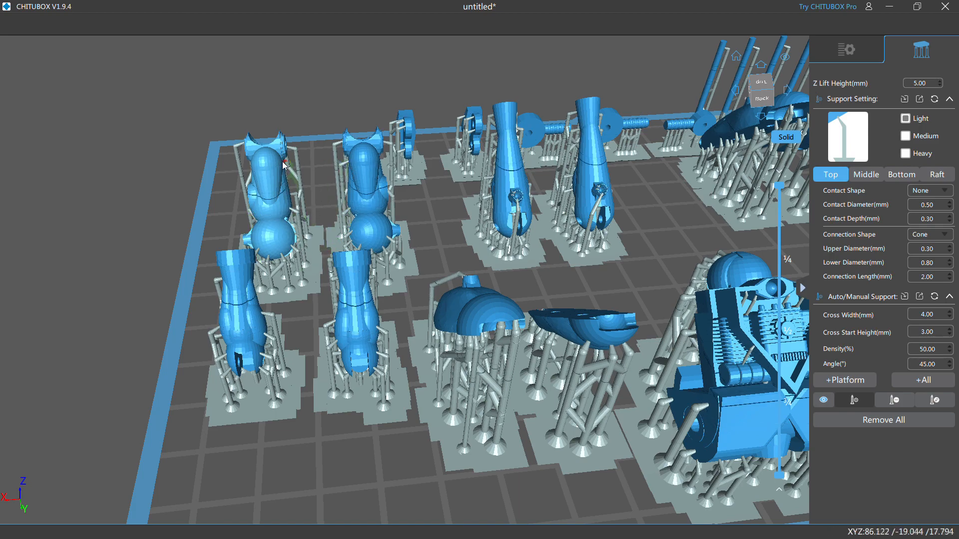
right_drag(250, 225, 257, 440)
right_drag(280, 399, 382, 155)
right_drag(445, 231, 492, 231)
scroll(490, 232, up, 5)
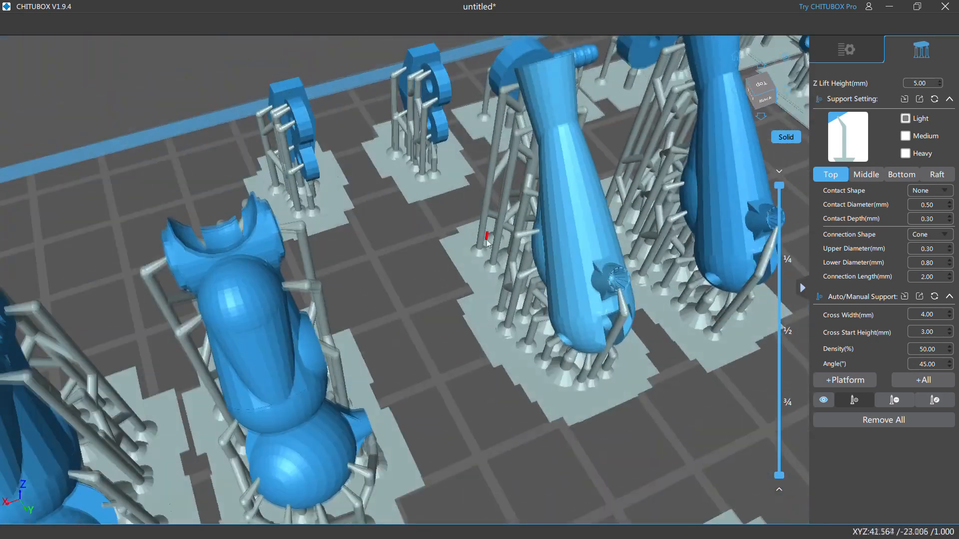
click(601, 350)
click(569, 327)
click(562, 282)
click(554, 244)
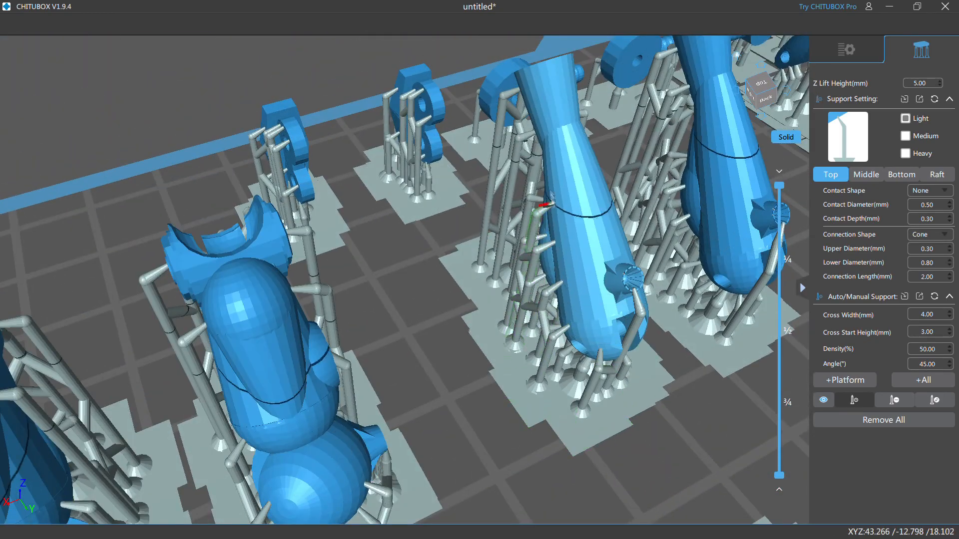
click(554, 203)
click(548, 169)
click(536, 123)
click(529, 89)
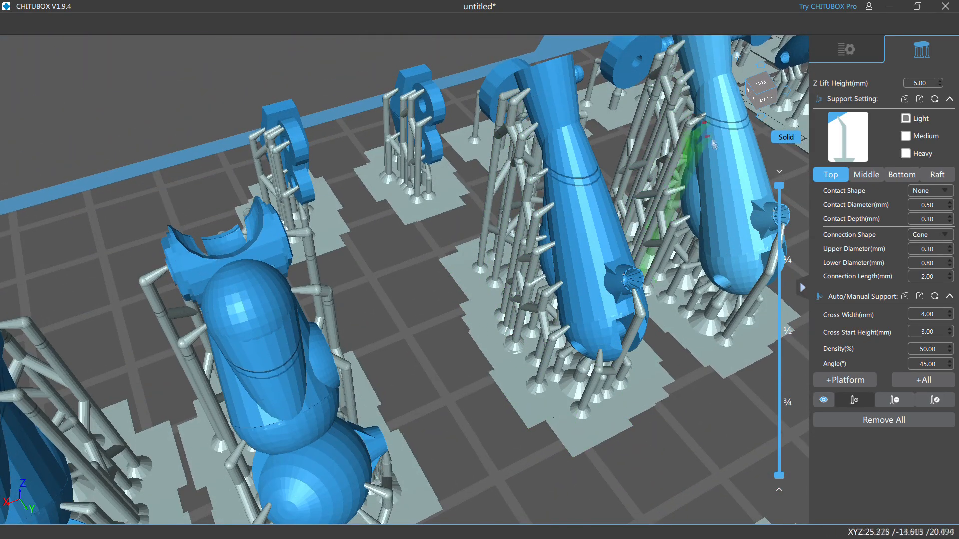
right_drag(540, 244, 260, 233)
scroll(381, 240, down, 4)
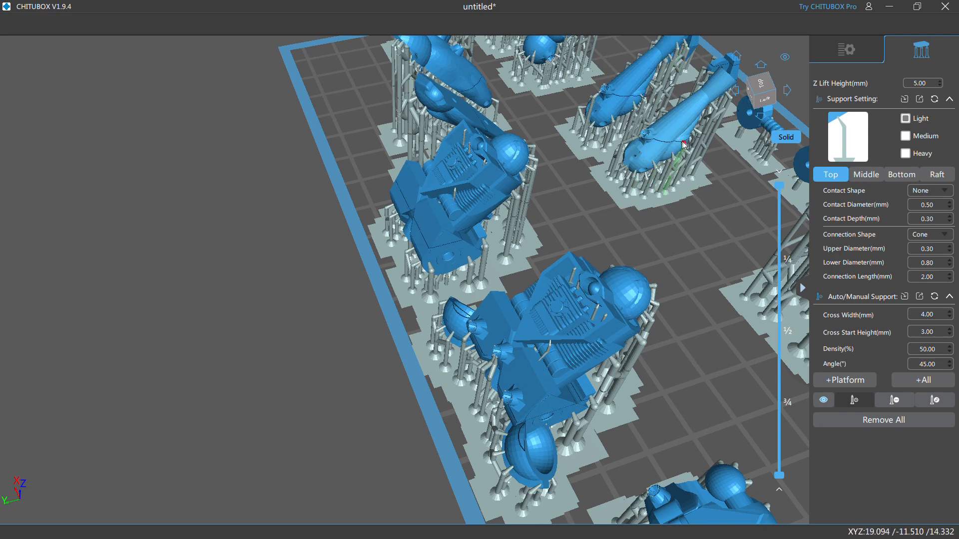
right_drag(711, 262, 544, 260)
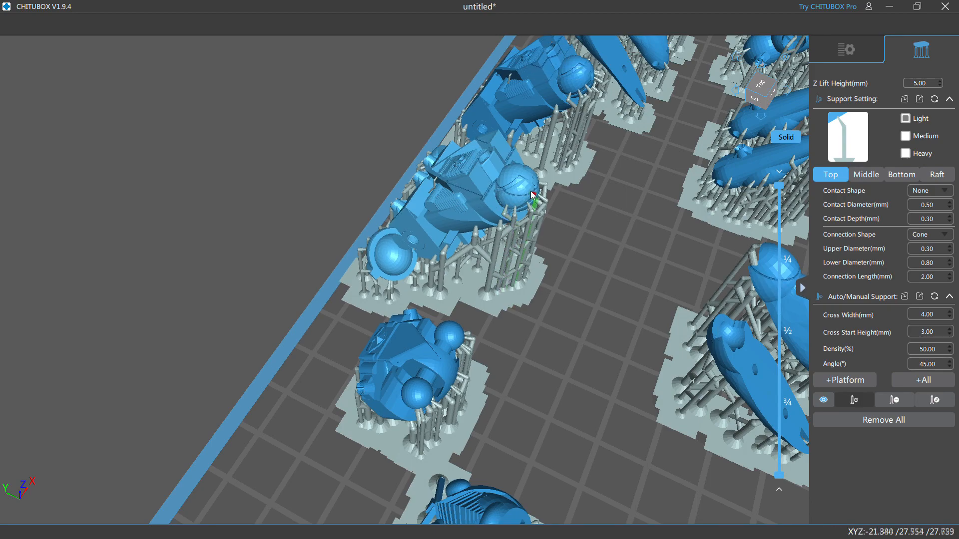
- Examine the supports beneath the torso blocks and the rounded head from several angles
right_drag(532, 198, 637, 328)
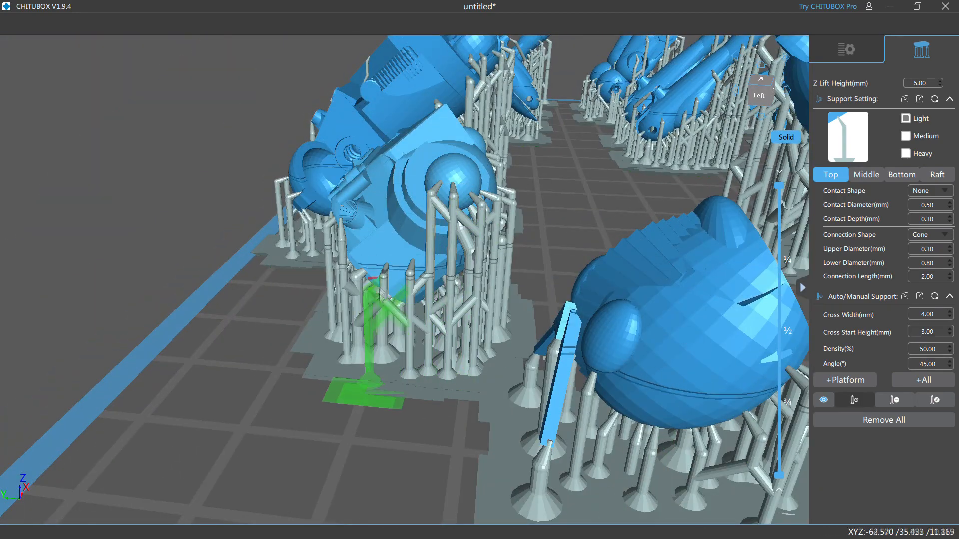
right_drag(384, 267, 323, 315)
scroll(324, 315, down, 5)
right_drag(440, 235, 288, 235)
scroll(651, 105, up, 5)
scroll(651, 105, up, 2)
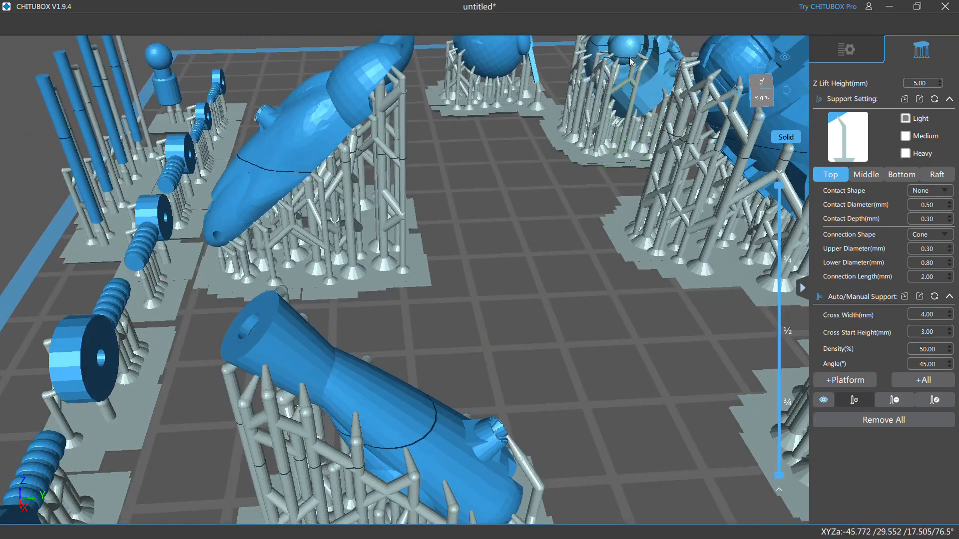
right_drag(606, 115, 555, 83)
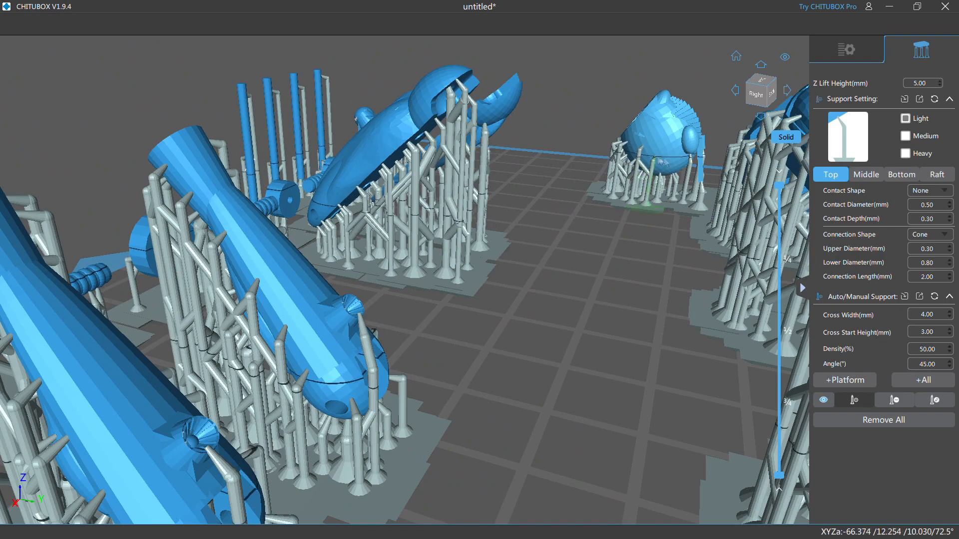
right_drag(672, 227, 848, 253)
scroll(479, 318, down, 5)
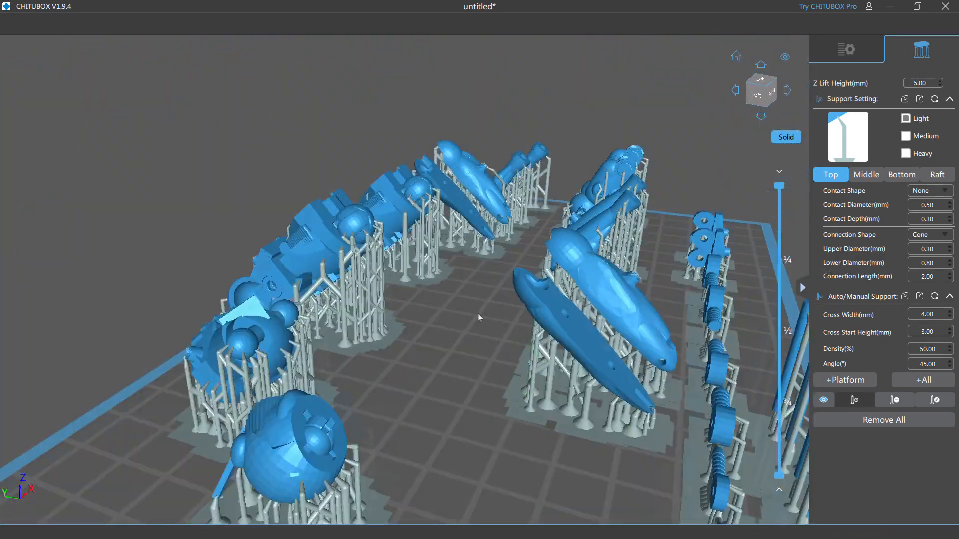
scroll(479, 318, down, 2)
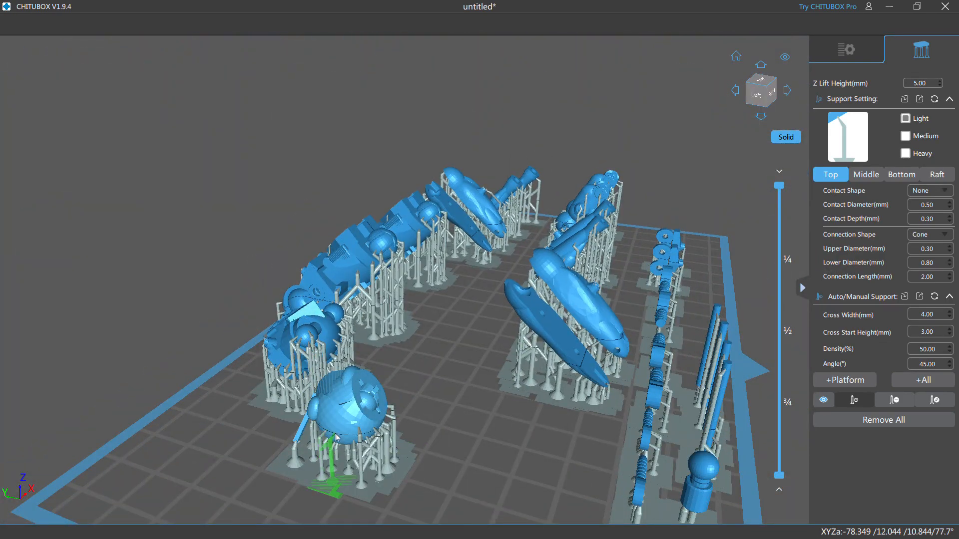
right_drag(450, 449, 488, 434)
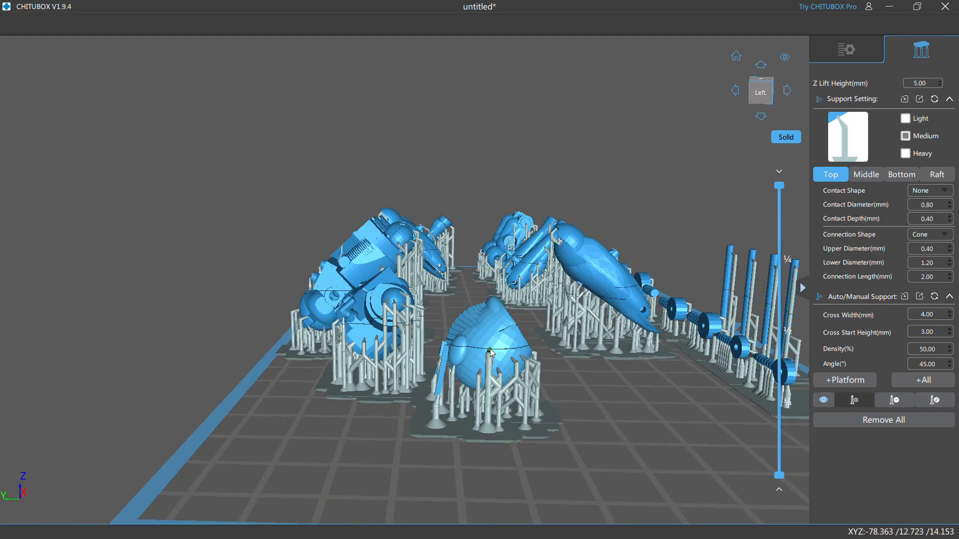
- Examine the supports beneath the flat limb shells, the bulging limbs and the row of ringed joint pins
right_drag(350, 400, 577, 289)
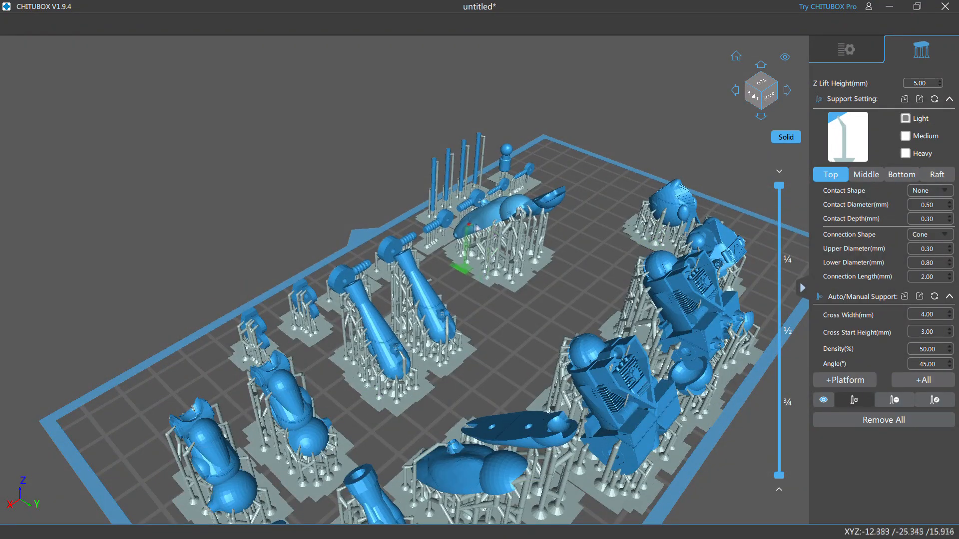
scroll(455, 236, up, 5)
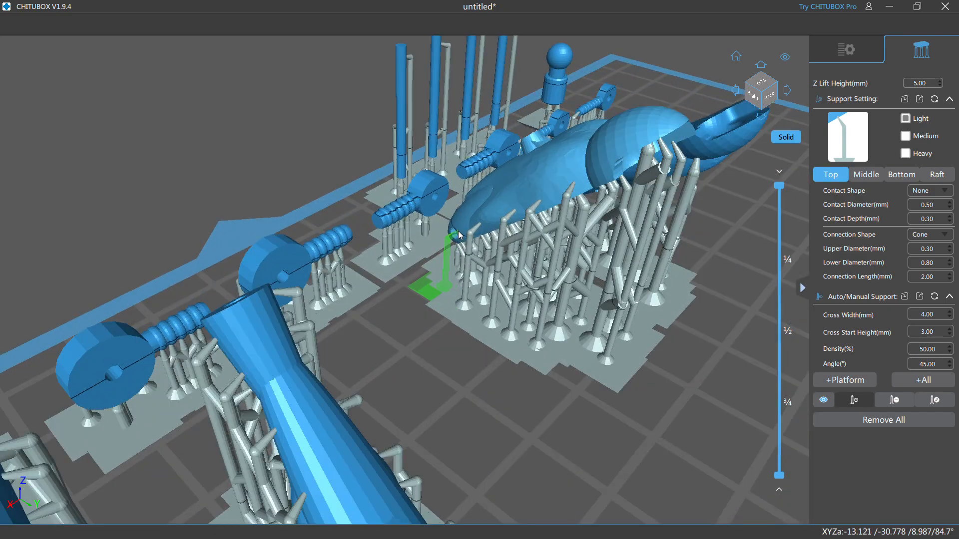
scroll(613, 300, down, 5)
right_drag(649, 303, 558, 313)
scroll(557, 311, down, 3)
middle_drag(583, 348, 411, 236)
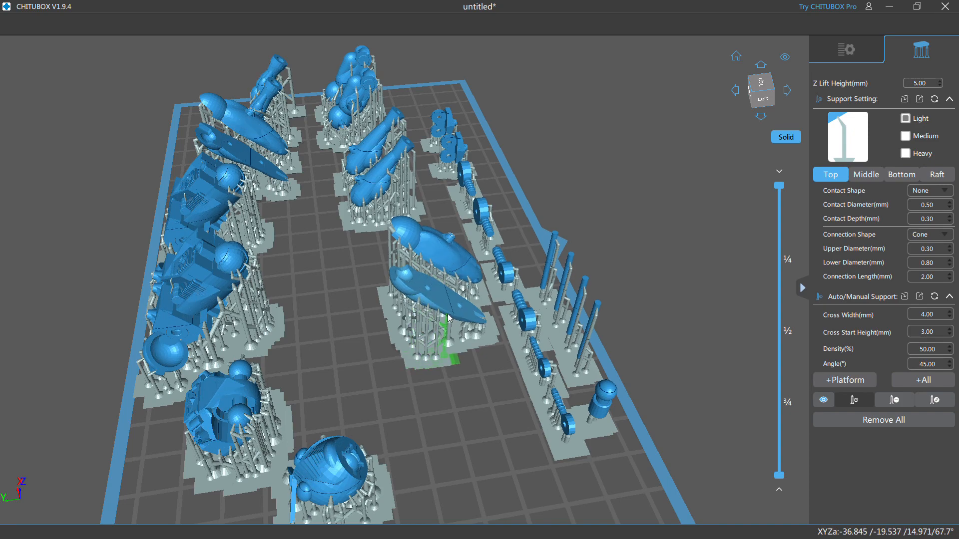
right_drag(405, 299, 259, 224)
scroll(255, 225, up, 5)
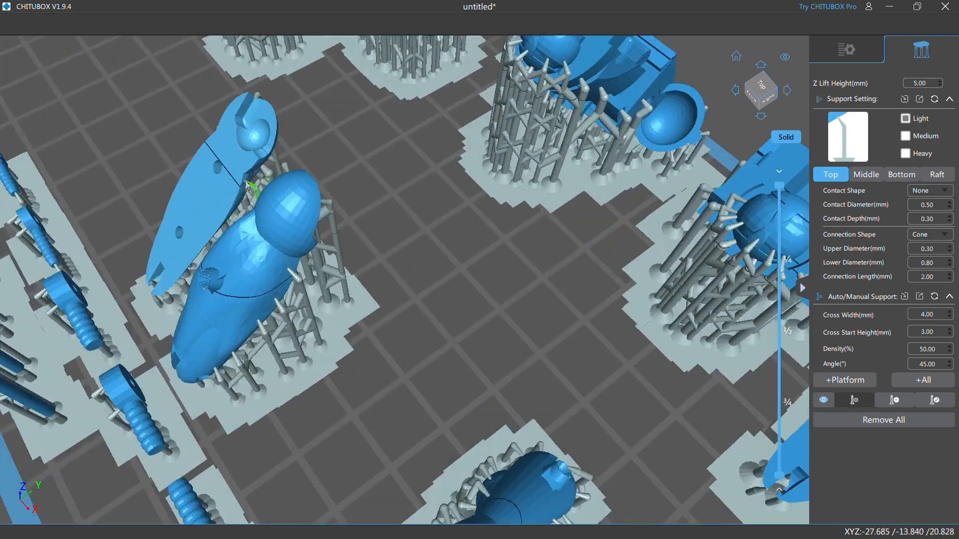
right_drag(405, 271, 575, 189)
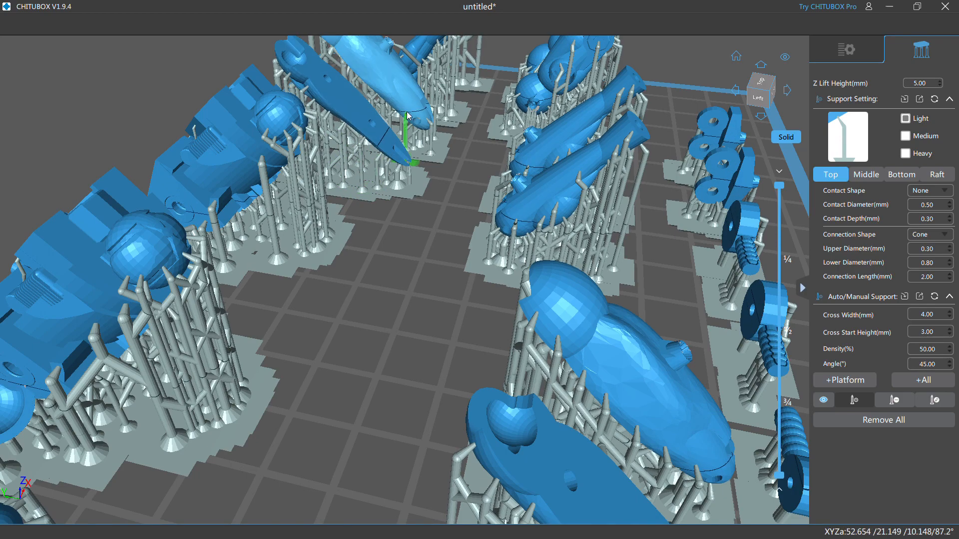
scroll(378, 69, down, 10)
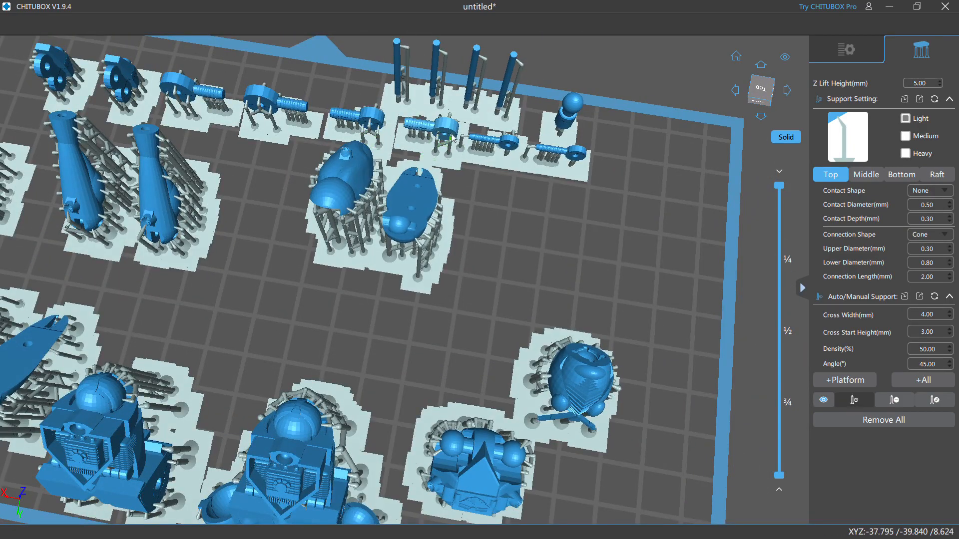
scroll(514, 149, up, 5)
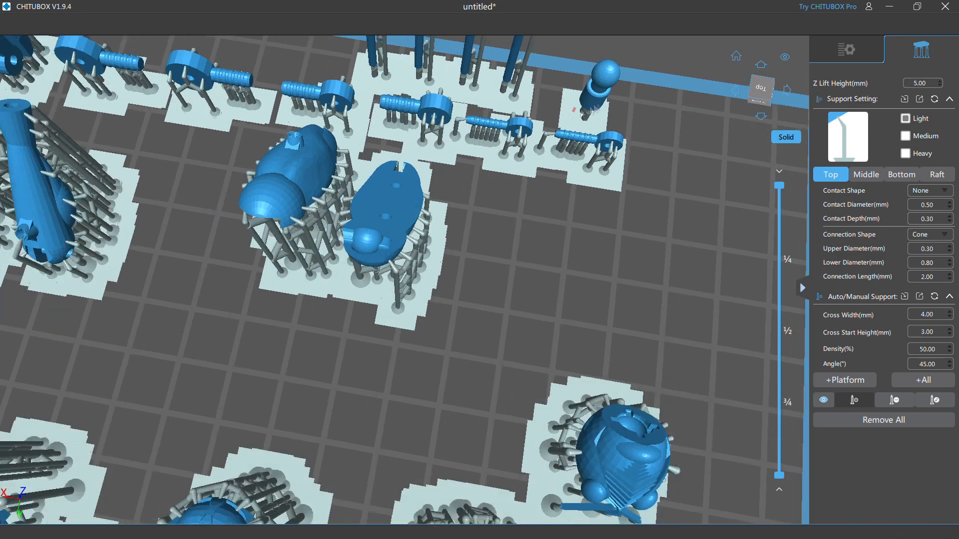
- Add light supports around the base of the small ball-topped peg near the plate's corner
scroll(609, 161, down, 2)
click(584, 102)
right_drag(699, 112, 644, 129)
middle_drag(699, 280, 227, 175)
click(187, 132)
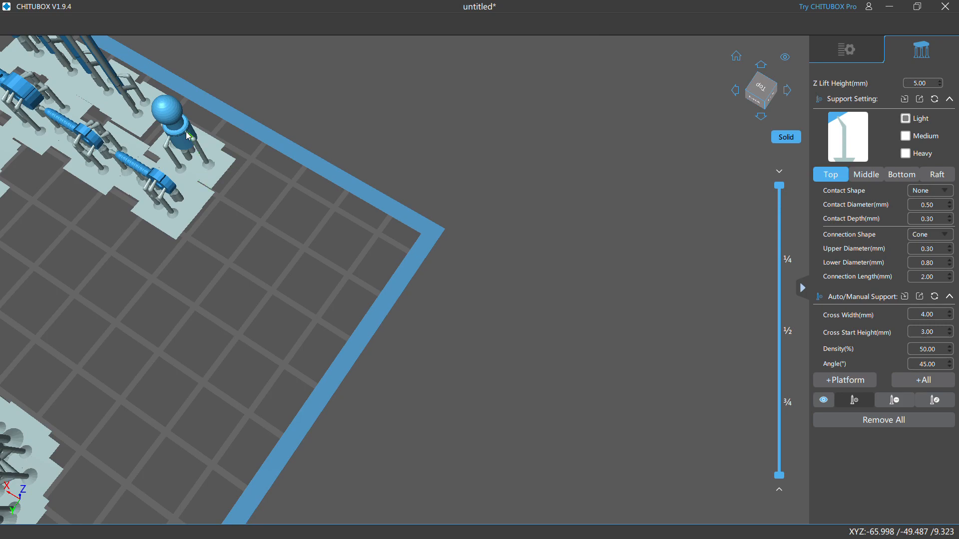
- Switch to medium supports and add them to the body of the ball-topped peg
click(906, 135)
click(188, 133)
right_drag(350, 250, 278, 204)
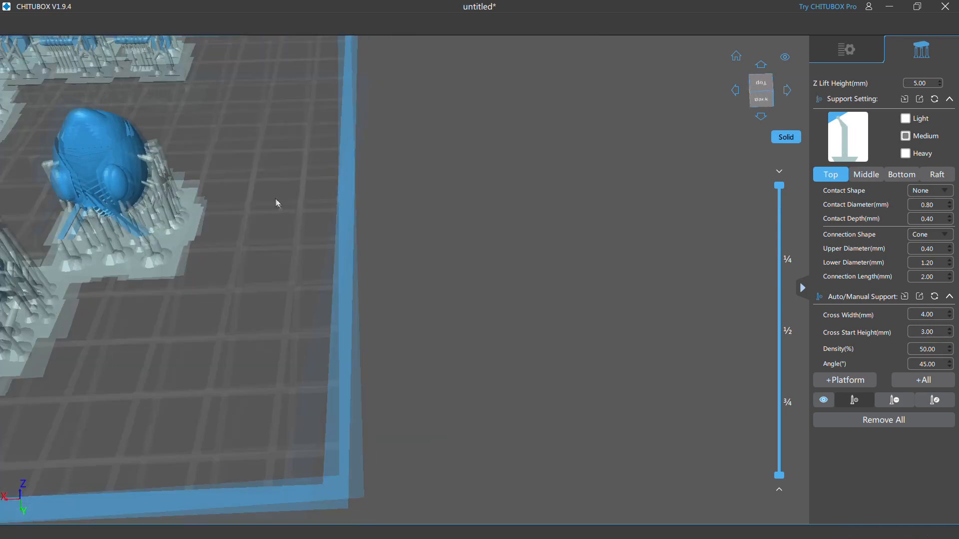
middle_drag(278, 204, 604, 411)
click(433, 209)
right_drag(612, 272, 591, 270)
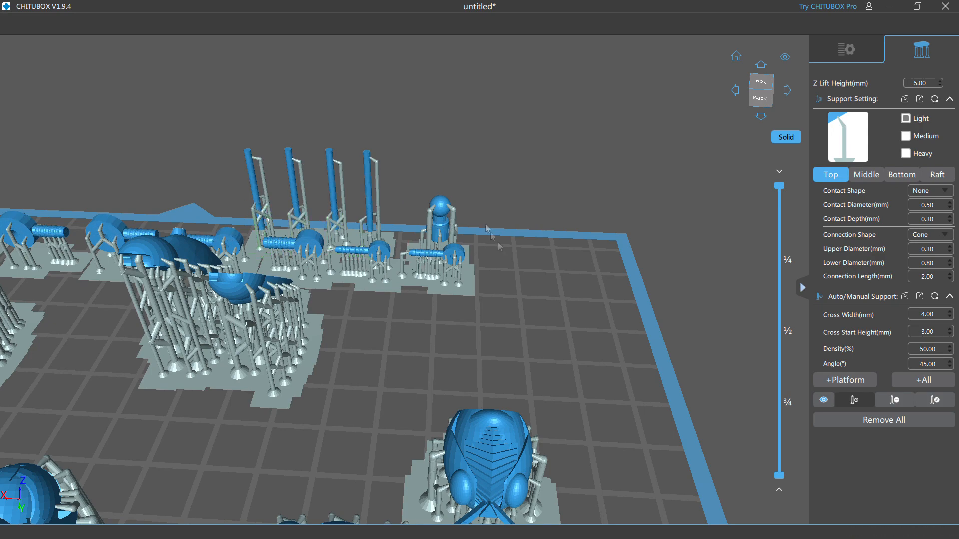
- Add a light support and two medium supports to the other side of the ball-topped peg and reselect light supports
right_drag(514, 280, 389, 272)
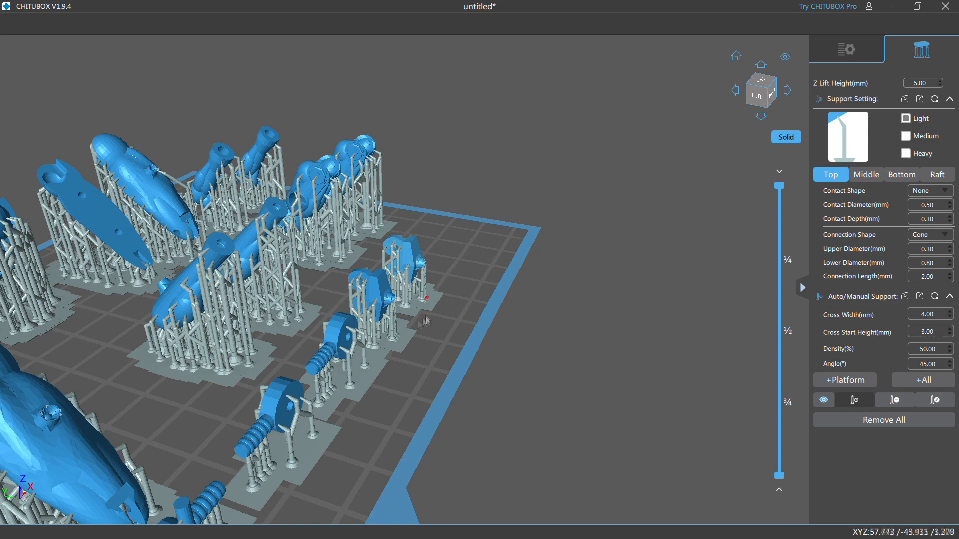
middle_drag(321, 413, 371, 392)
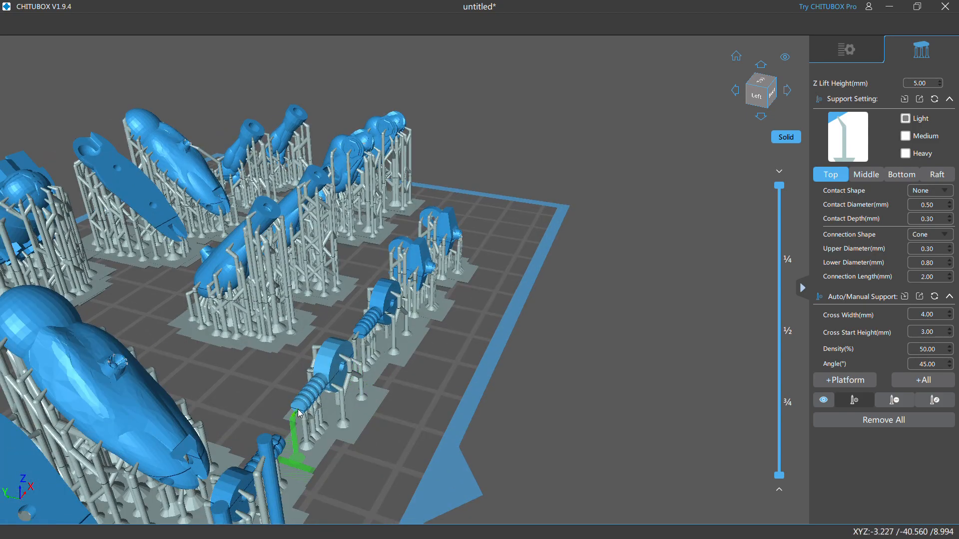
scroll(394, 369, up, 3)
right_drag(401, 362, 387, 368)
scroll(196, 344, down, 4)
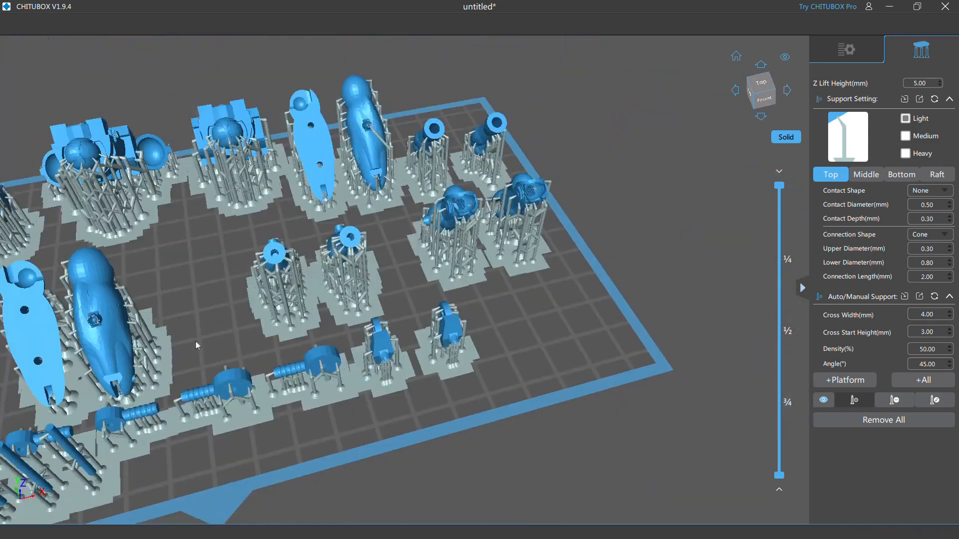
middle_drag(197, 345, 620, 364)
right_drag(621, 364, 642, 357)
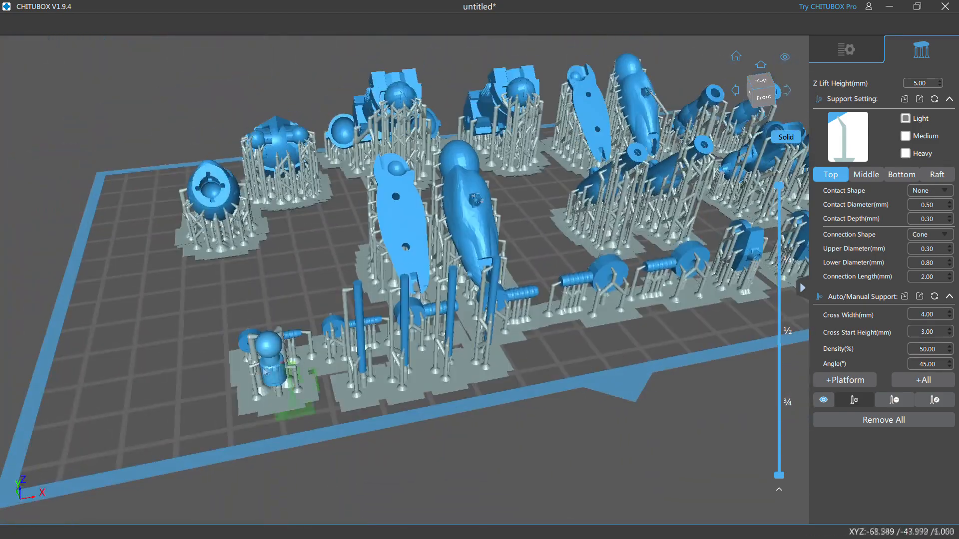
click(275, 375)
click(906, 136)
click(260, 350)
click(279, 346)
click(907, 118)
- Examine the supports on the thin rods and the row of ringed joint pins
scroll(642, 327, down, 2)
right_drag(642, 327, 572, 341)
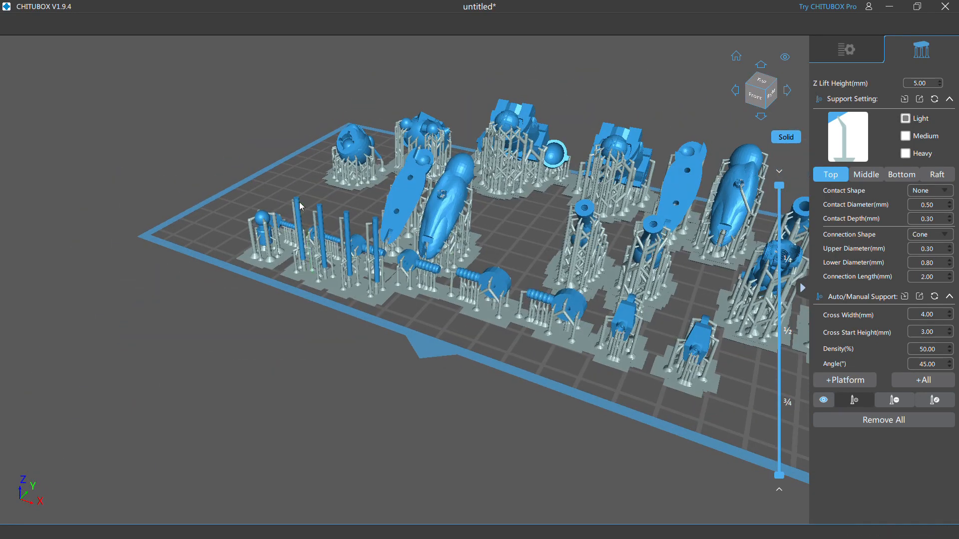
right_drag(415, 245, 350, 349)
scroll(378, 120, up, 4)
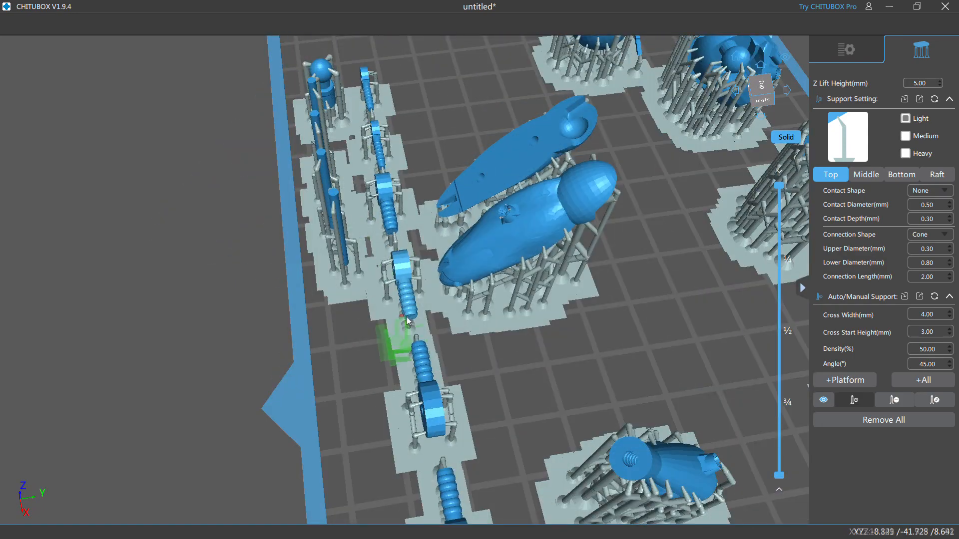
scroll(355, 334, down, 3)
right_drag(357, 369, 538, 472)
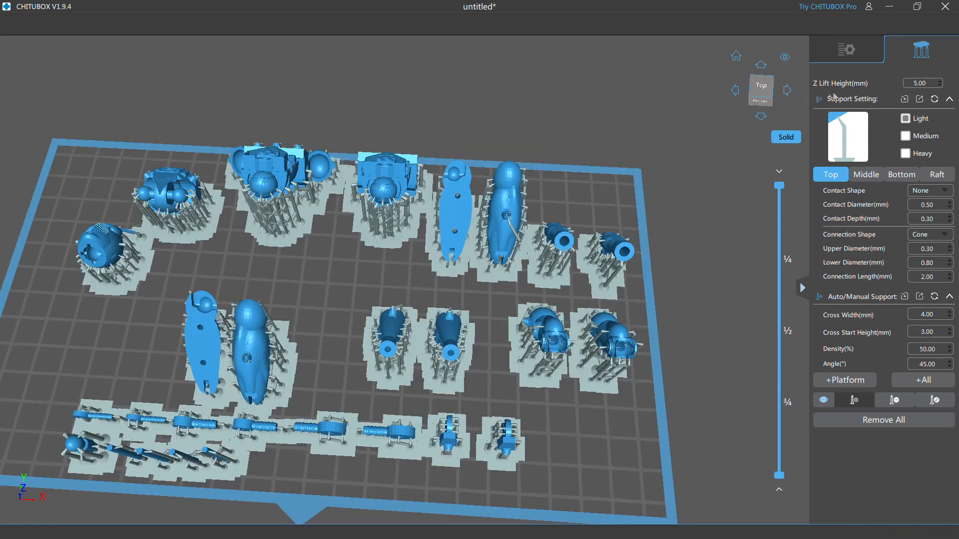
- Leave support editing and move the smaller torso block, the flat shell and the tapered limb beside it to tighten the back row
click(864, 49)
click(387, 183)
click(913, 85)
click(914, 85)
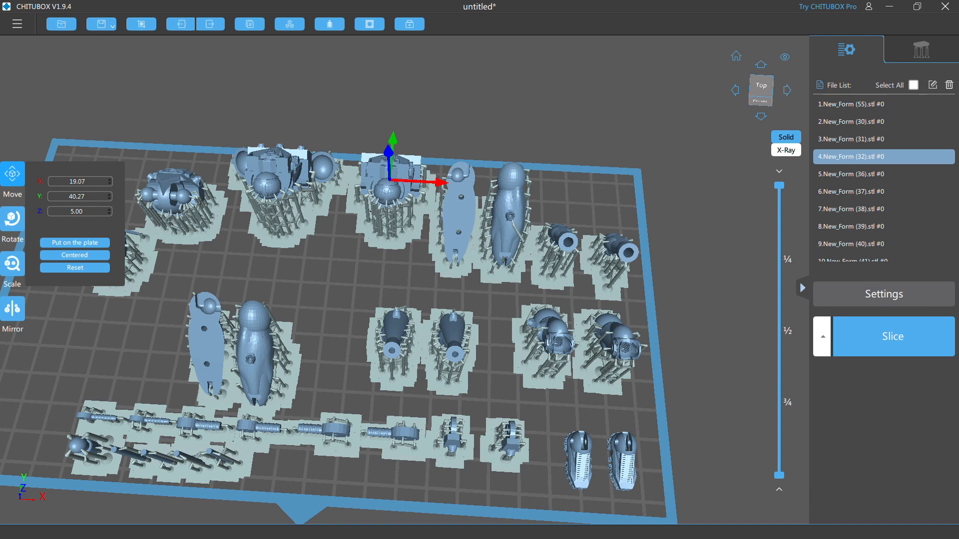
drag(388, 195, 383, 243)
drag(459, 251, 454, 284)
drag(504, 248, 575, 281)
- Shift the two jointed limbs slightly back and rearrange the small parts in the front row
drag(601, 347, 595, 335)
drag(556, 349, 555, 336)
drag(509, 443, 488, 444)
drag(295, 474, 442, 472)
- Move the torso blocks inward and bring the two tube-shaped limbs and the head closer to the central group
drag(378, 180, 378, 236)
drag(263, 197, 273, 215)
drag(347, 357, 433, 339)
drag(302, 354, 376, 340)
drag(197, 265, 301, 295)
click(396, 409)
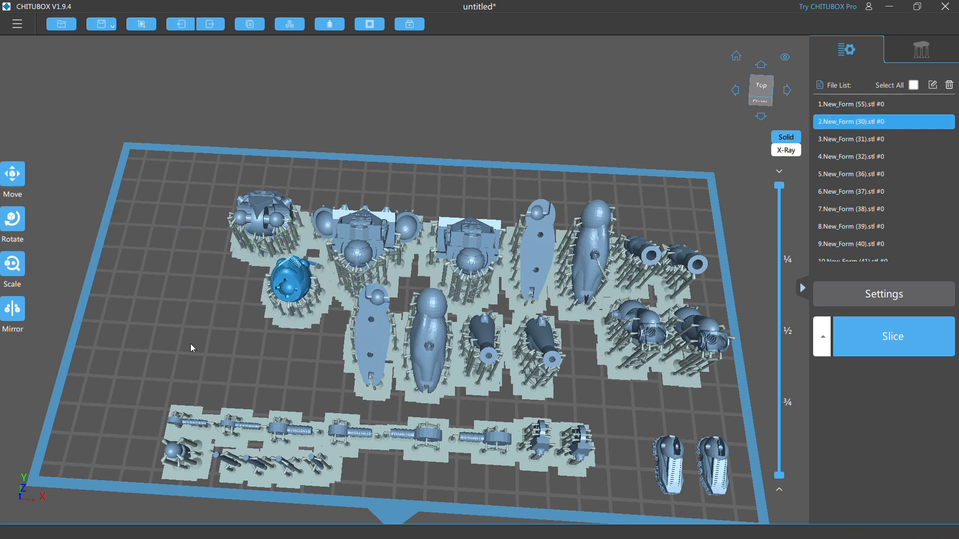
- Slice the arranged plate, save the sliced file as _Kaman_Traveler and return to the layout view
scroll(191, 344, down, 2)
click(861, 327)
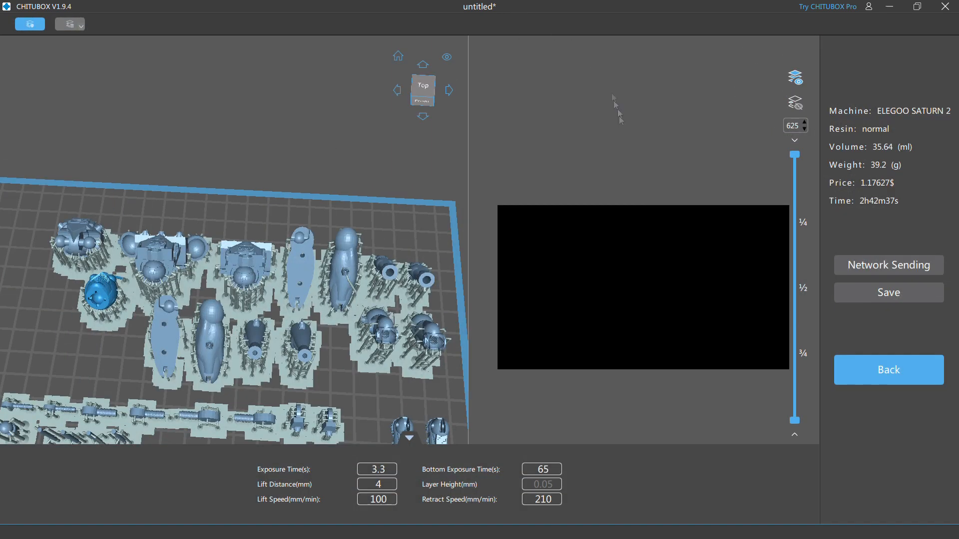
click(893, 298)
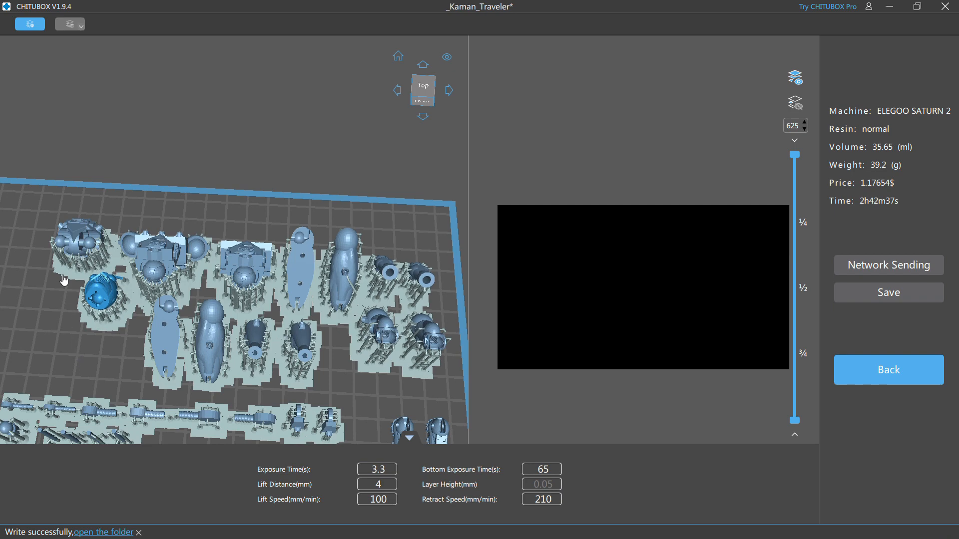
click(902, 372)
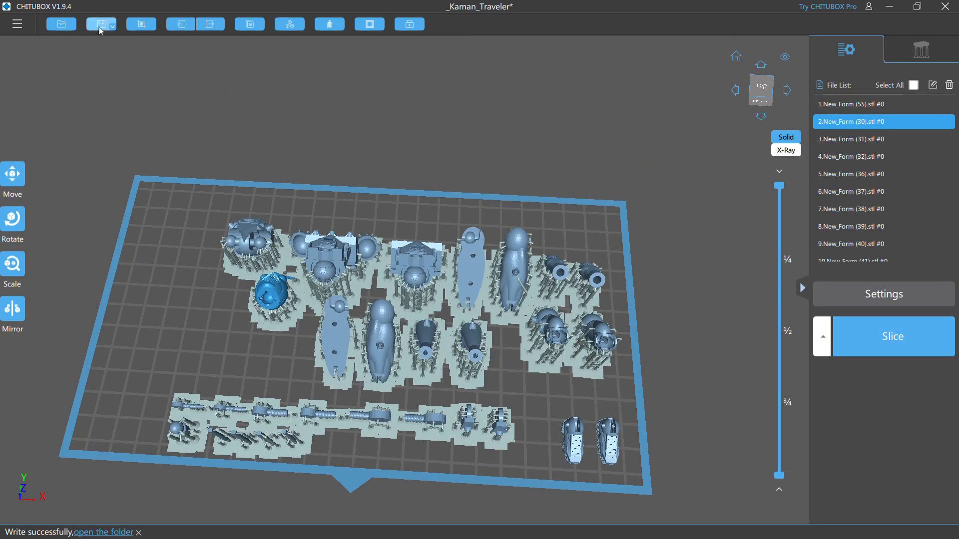